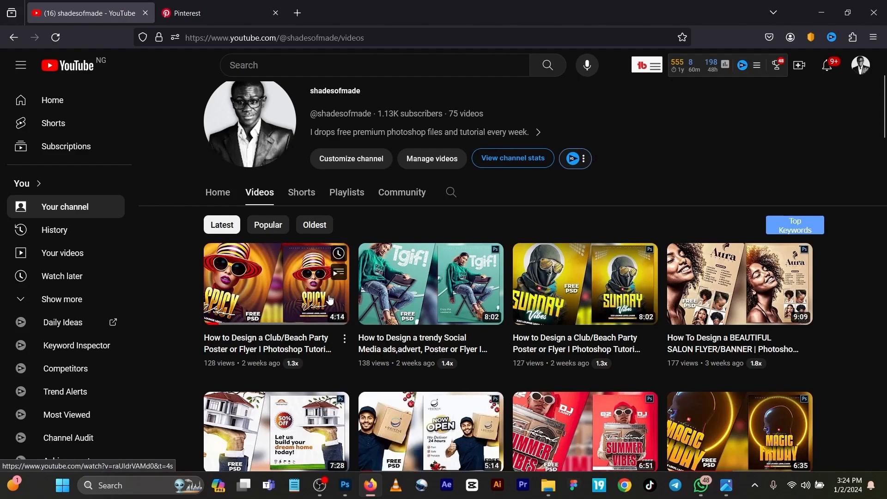
# Browse the channel's published Photoshop flyer and poster tutorial videos to review the designs on offer.
pyautogui.scroll(-4, 454, 311)
pyautogui.scroll(5, 453, 311)
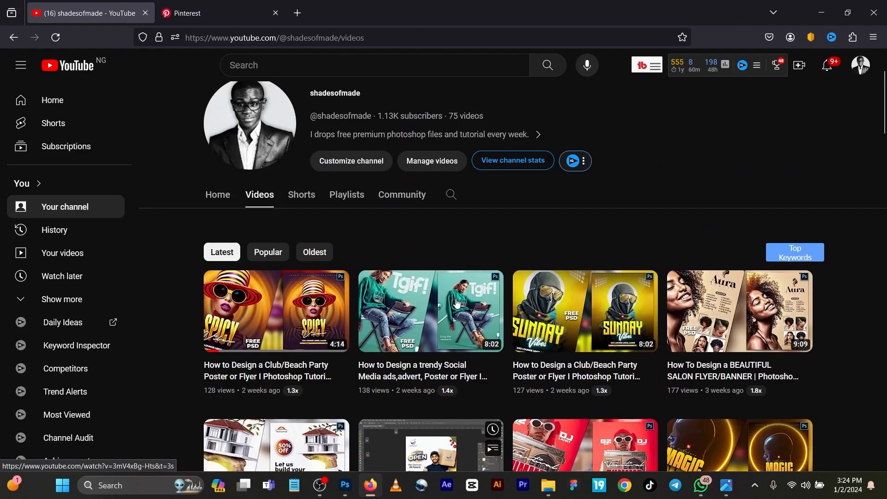
pyautogui.scroll(-2, 451, 281)
pyautogui.scroll(-12, 455, 270)
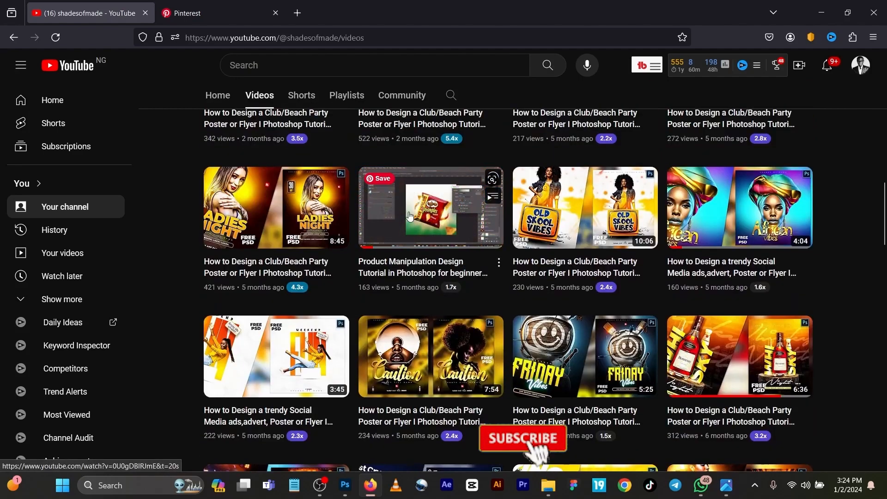
pyautogui.scroll(-3, 621, 252)
pyautogui.scroll(-3, 621, 252)
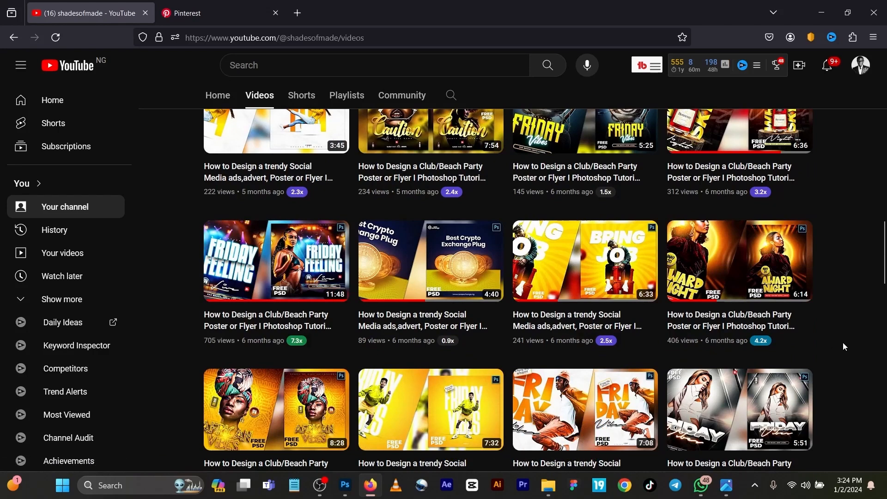
pyautogui.scroll(-12, 544, 337)
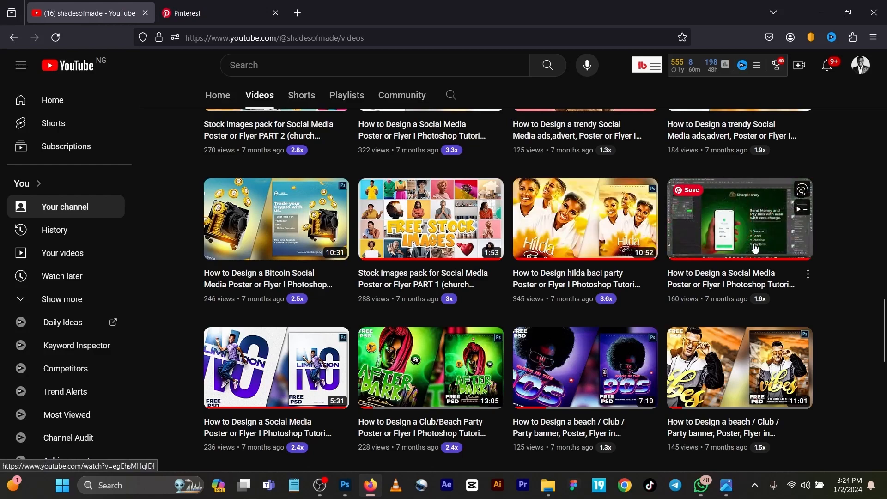
pyautogui.scroll(-3, 754, 250)
pyautogui.scroll(4, 755, 250)
pyautogui.scroll(5, 729, 241)
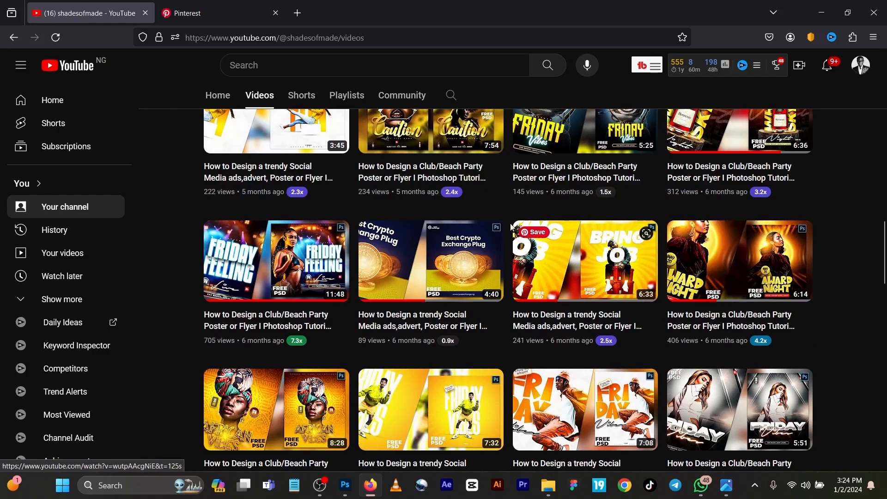
pyautogui.scroll(5, 504, 212)
pyautogui.scroll(7, 503, 211)
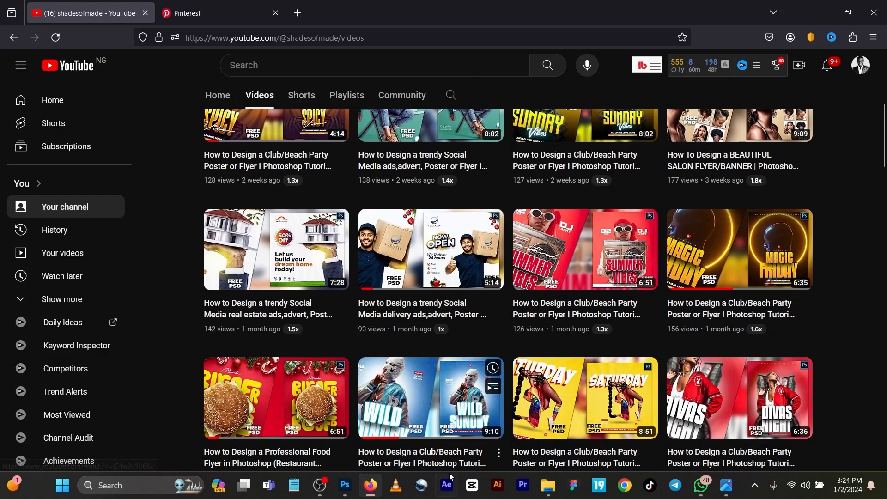
# Switch to Photoshop, select the woman's photo in payment.psd, and review the layer stack by toggling Group 1 off and on.
pyautogui.click(345, 485)
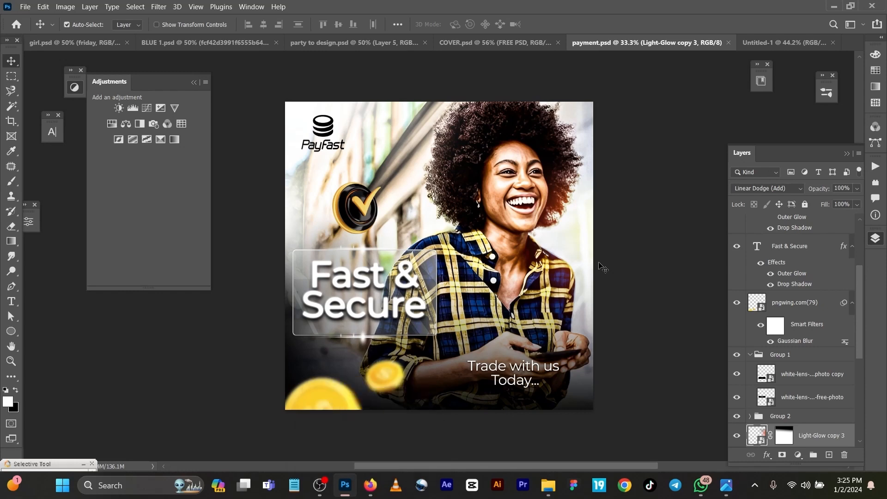
pyautogui.scroll(-2, 722, 276)
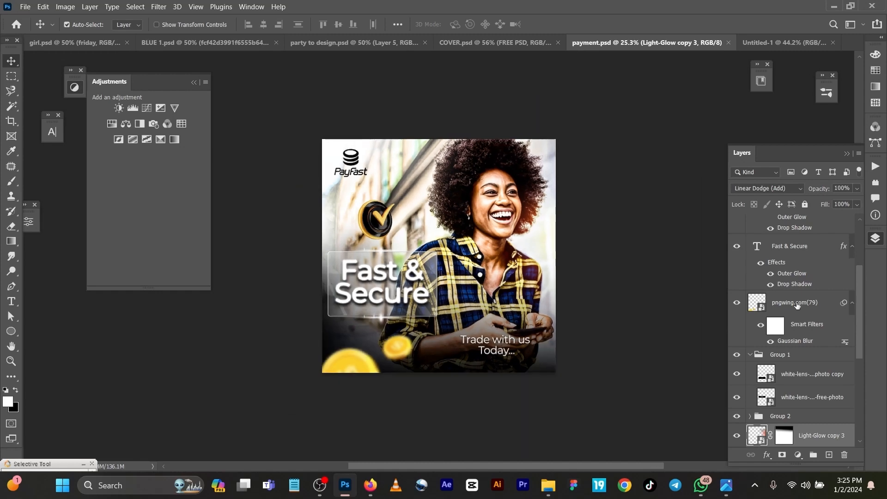
pyautogui.moveTo(484, 229)
pyautogui.mouseDown()
pyautogui.moveTo(481, 212)
pyautogui.moveTo(480, 221)
pyautogui.mouseUp()
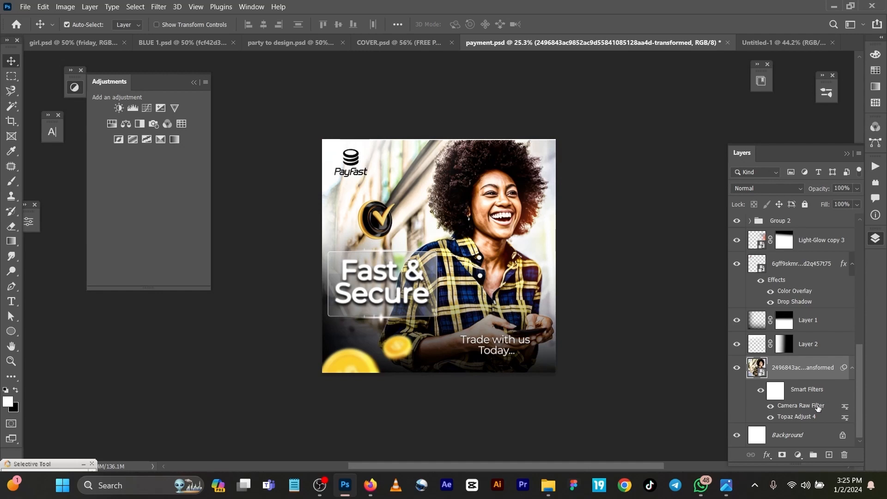
pyautogui.scroll(4, 749, 314)
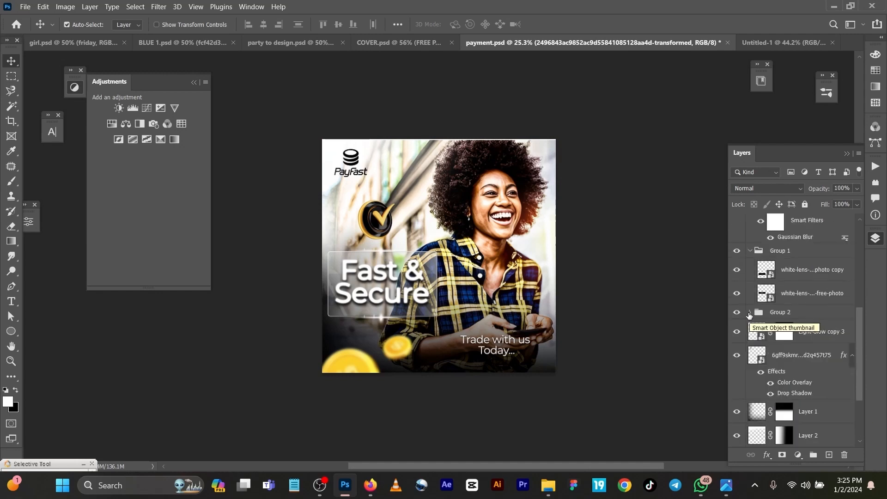
pyautogui.click(736, 251)
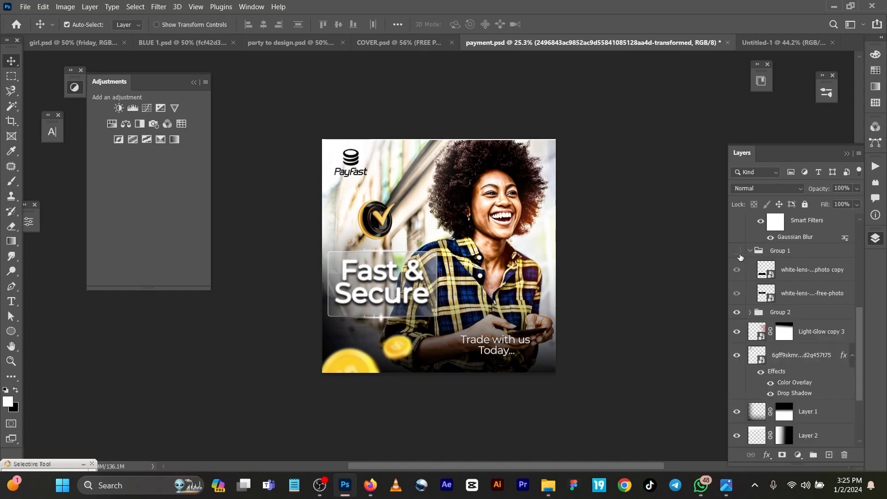
pyautogui.click(737, 252)
pyautogui.scroll(8, 741, 261)
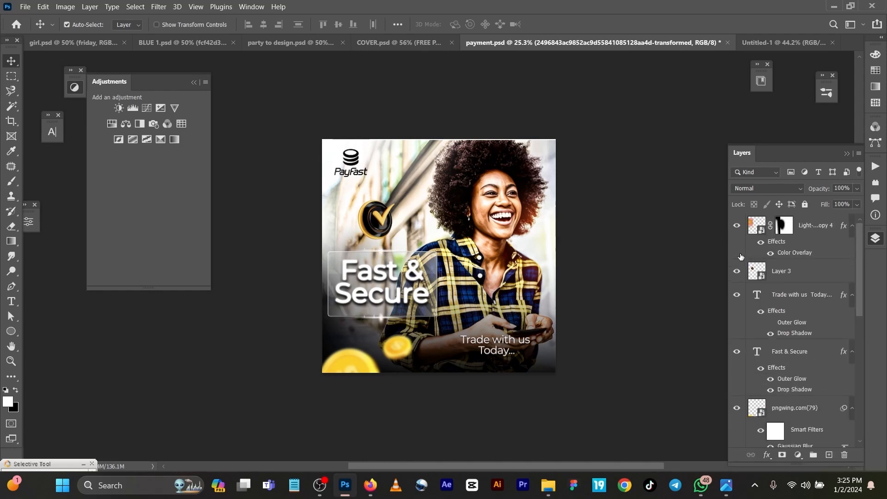
# Hide the Light-Glow copy 4, Layer 3, both text layers, the pngwing.com(79) coins and Group 1.
pyautogui.moveTo(738, 227); pyautogui.dragTo(738, 305)
pyautogui.click(736, 351)
pyautogui.scroll(-3, 737, 351)
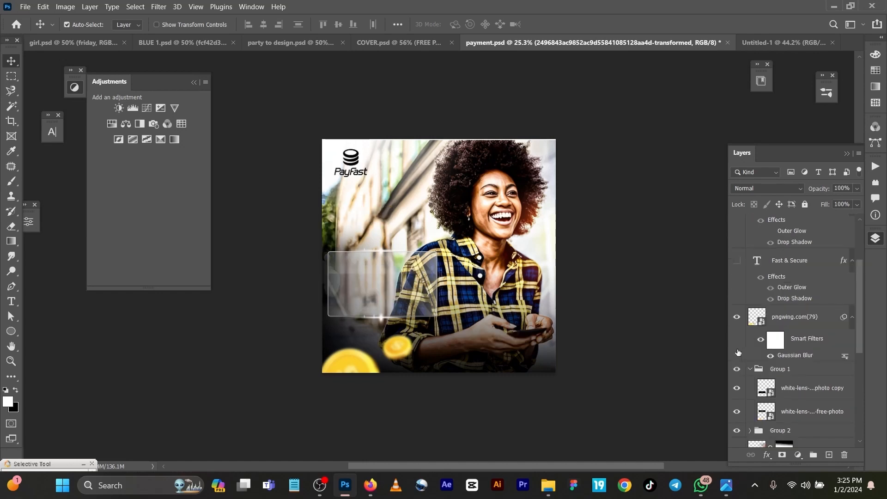
pyautogui.click(737, 318)
pyautogui.click(737, 370)
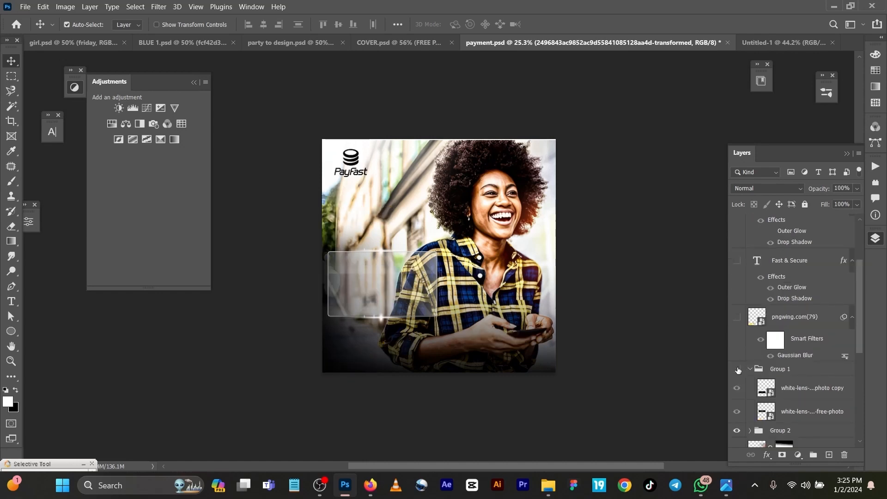
# Hide Group 2, Light-Glow copy 3, the PayFast logo layer, Layer 1 and Layer 2, leaving only the woman's photo and the background.
pyautogui.scroll(-5, 738, 371)
pyautogui.click(736, 248)
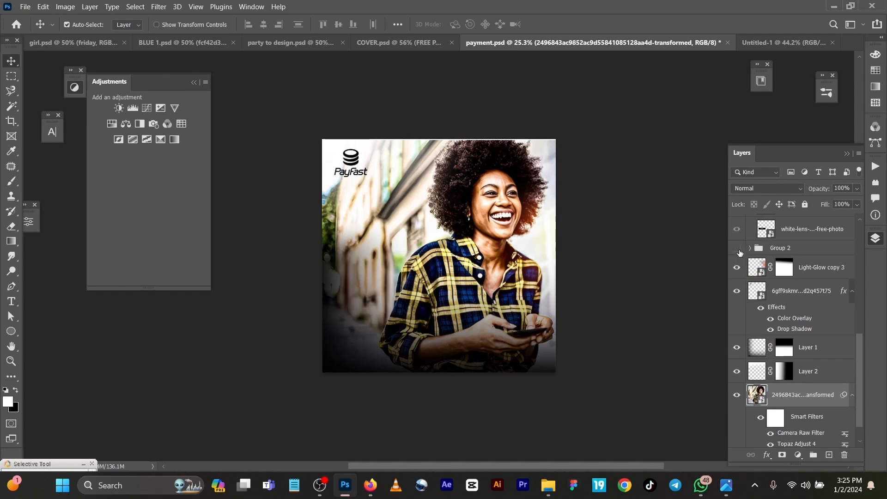
pyautogui.click(736, 267)
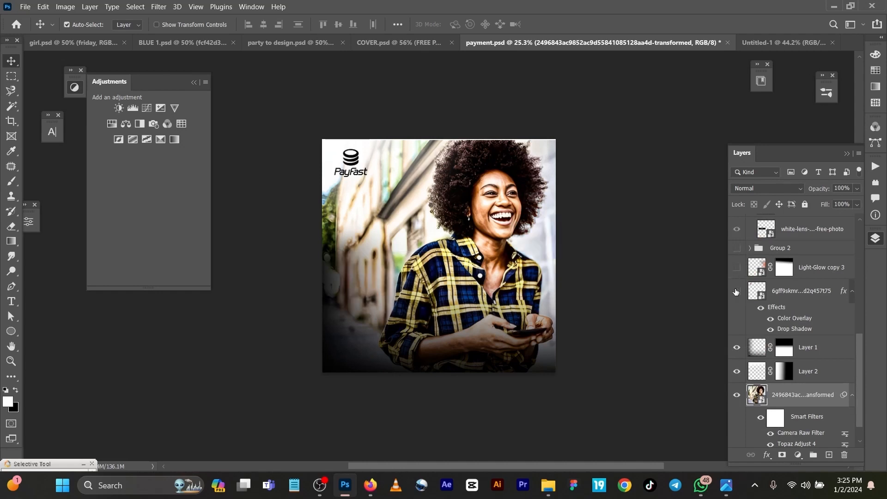
pyautogui.click(736, 290)
pyautogui.click(736, 347)
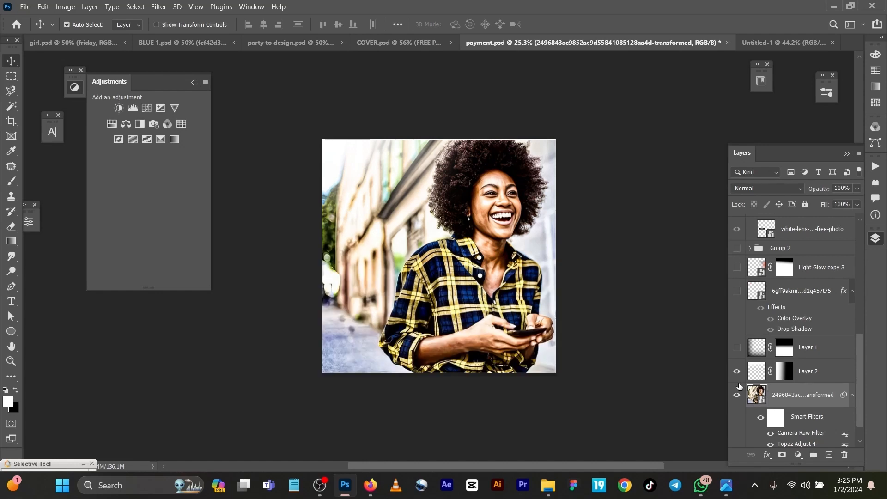
pyautogui.click(737, 371)
pyautogui.scroll(-2, 737, 377)
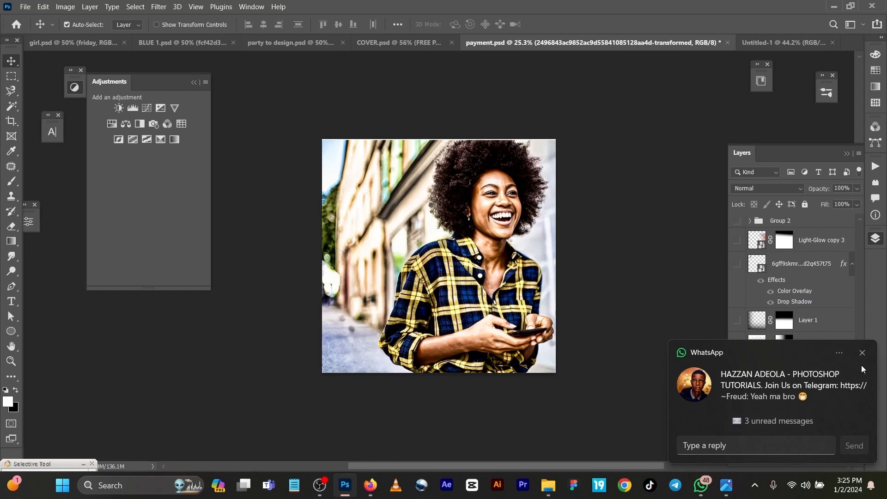
pyautogui.click(862, 353)
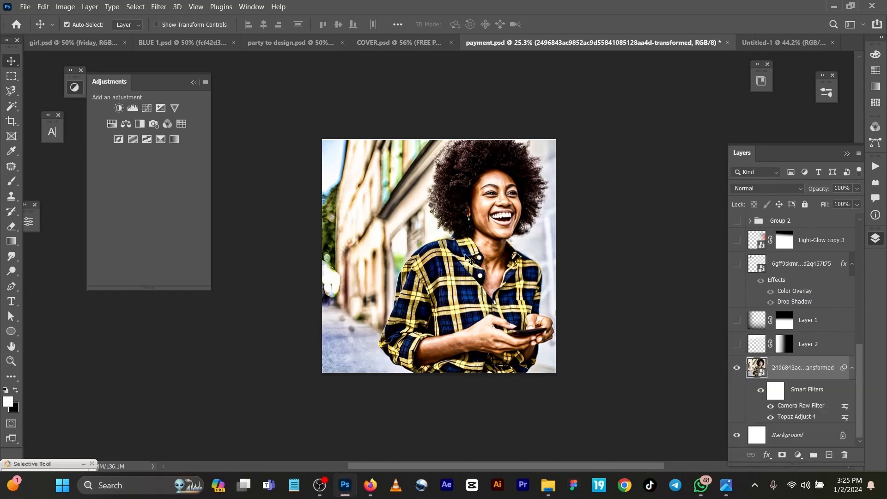
# Nudge the woman's photo slightly upward and compare it with its Camera Raw Filter and Topaz Adjust 4 off and on.
pyautogui.moveTo(465, 254); pyautogui.dragTo(466, 250)
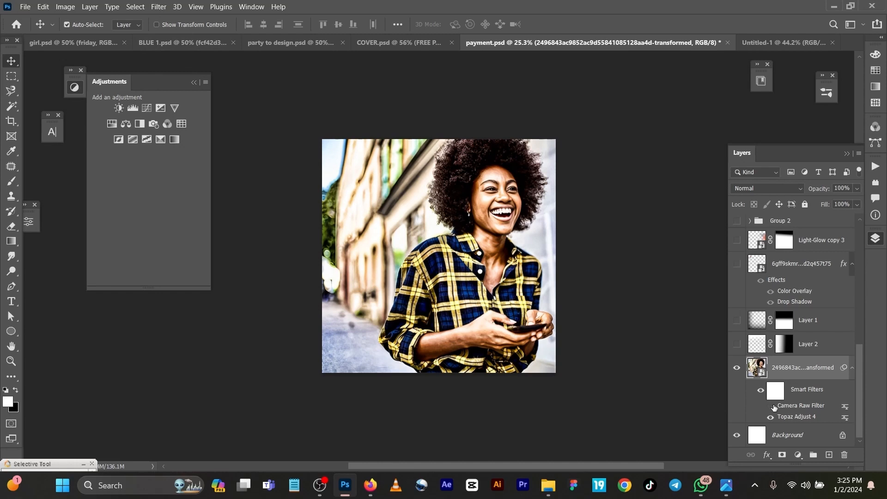
pyautogui.doubleClick(773, 417)
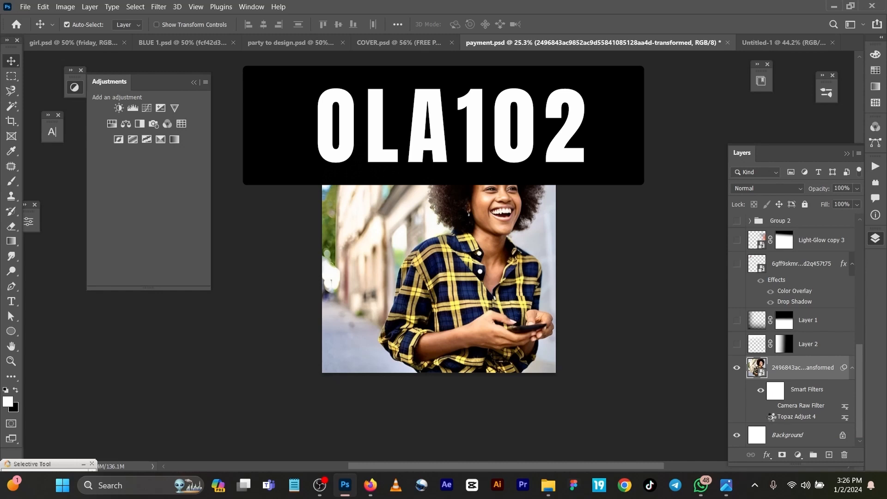
pyautogui.click(770, 417)
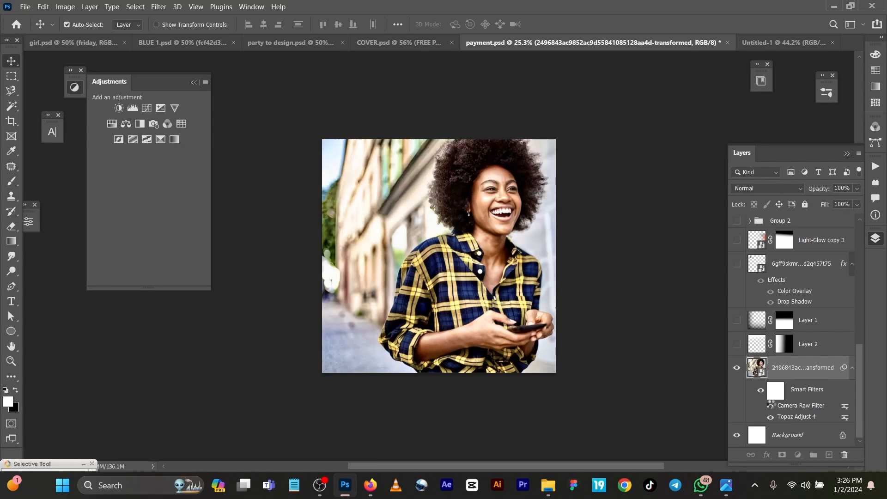
pyautogui.click(770, 406)
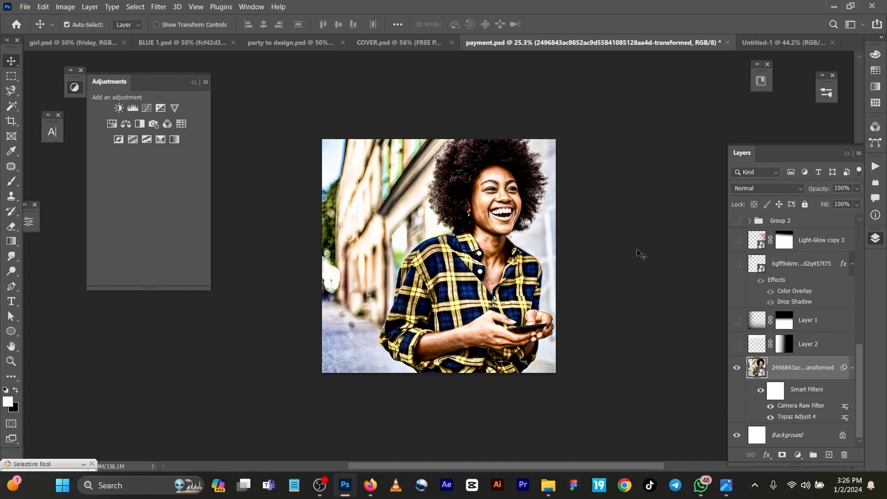
# Open the photo's Camera Raw Filter settings, examine the Basic and Detail adjustments, and leave without applying changes.
pyautogui.click(158, 6)
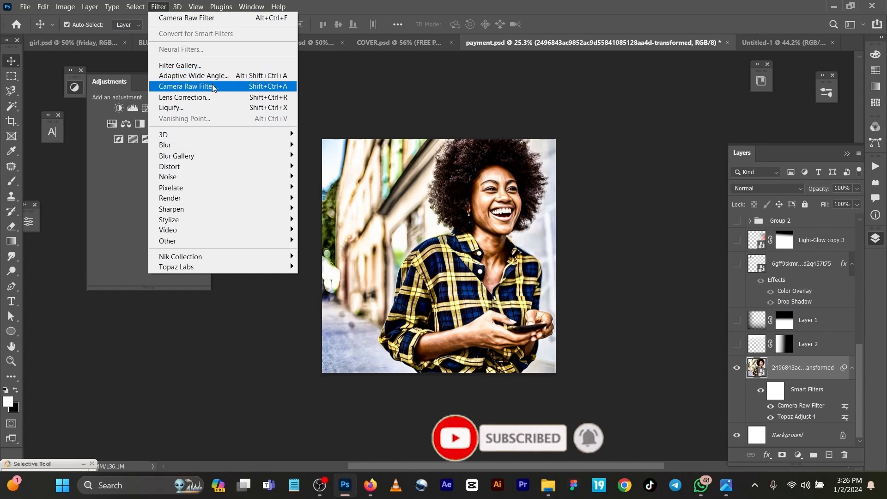
pyautogui.click(492, 104)
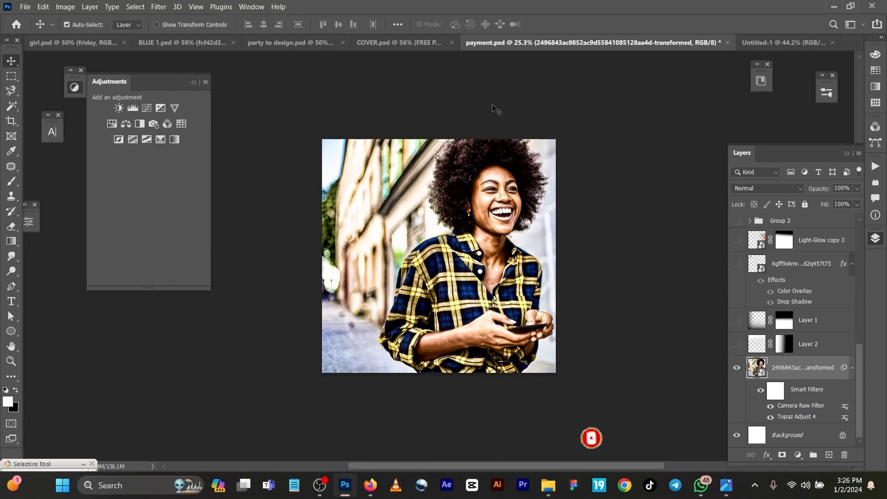
pyautogui.doubleClick(793, 417)
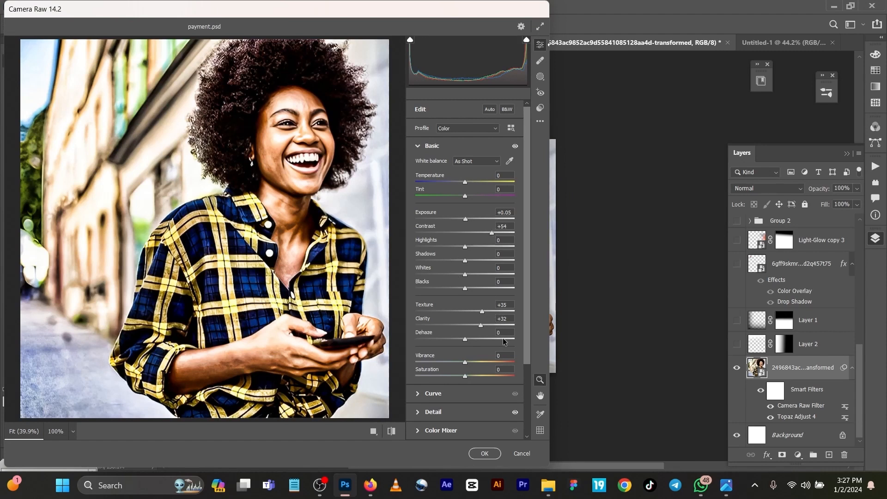
pyautogui.click(471, 414)
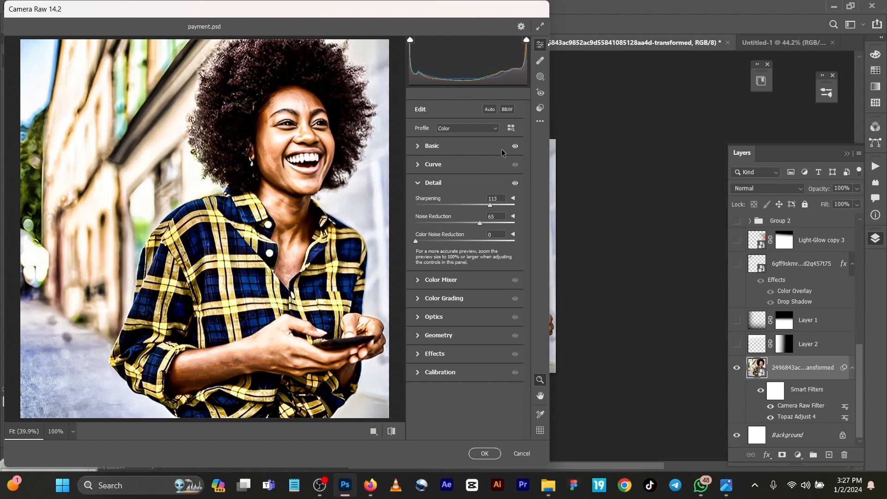
pyautogui.click(517, 453)
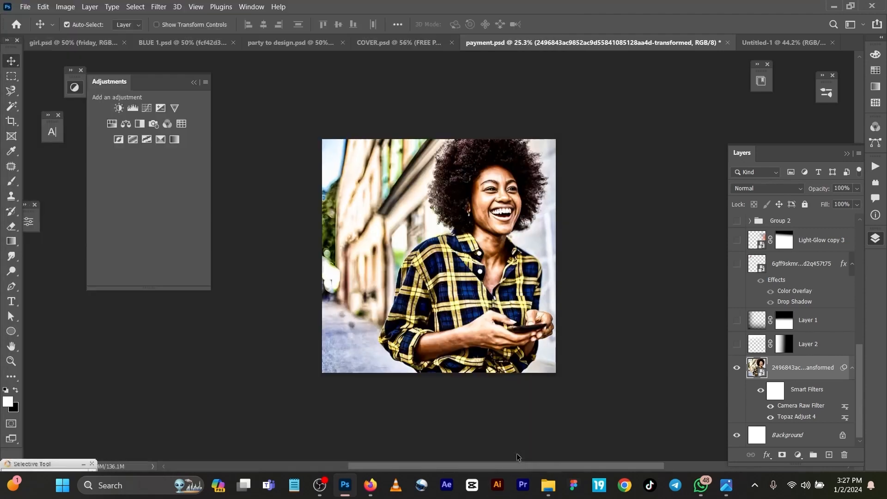
# Show Layer 2, the checkmark on Layer 3 and the PayFast logo layer, comparing the design with Layer 2 off and on.
pyautogui.click(736, 345)
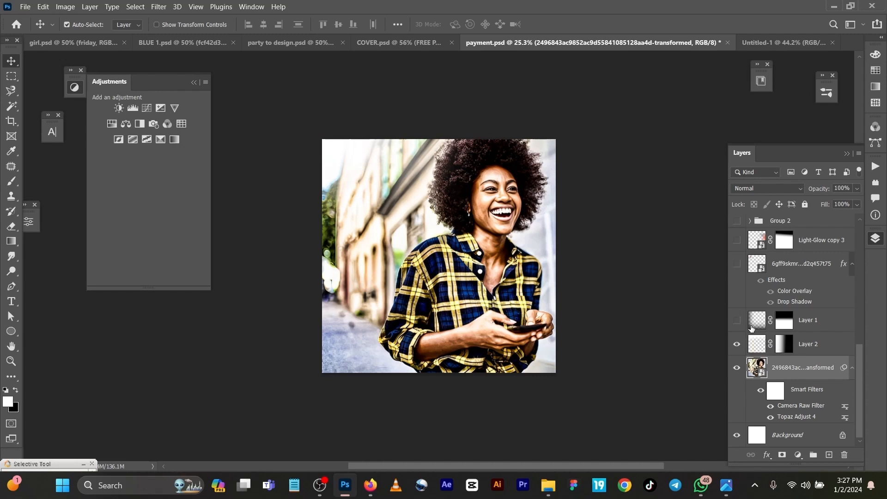
pyautogui.scroll(5, 755, 330)
pyautogui.scroll(3, 757, 330)
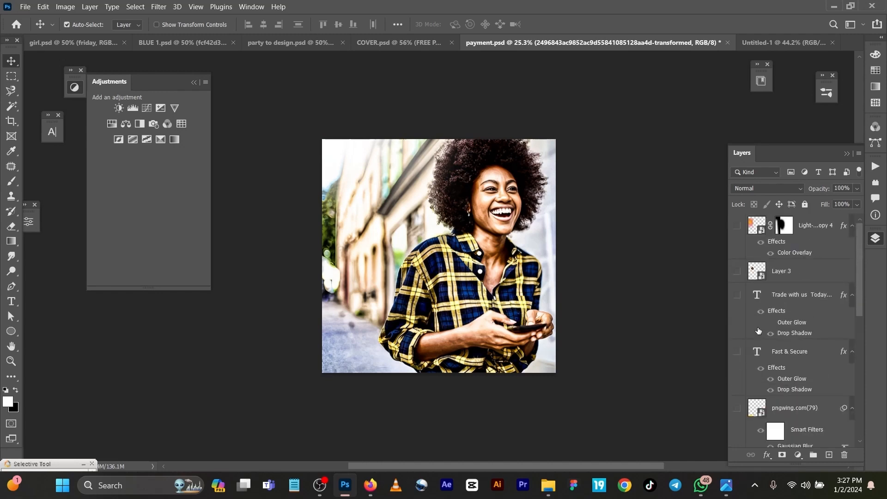
pyautogui.click(736, 268)
pyautogui.scroll(-2, 756, 299)
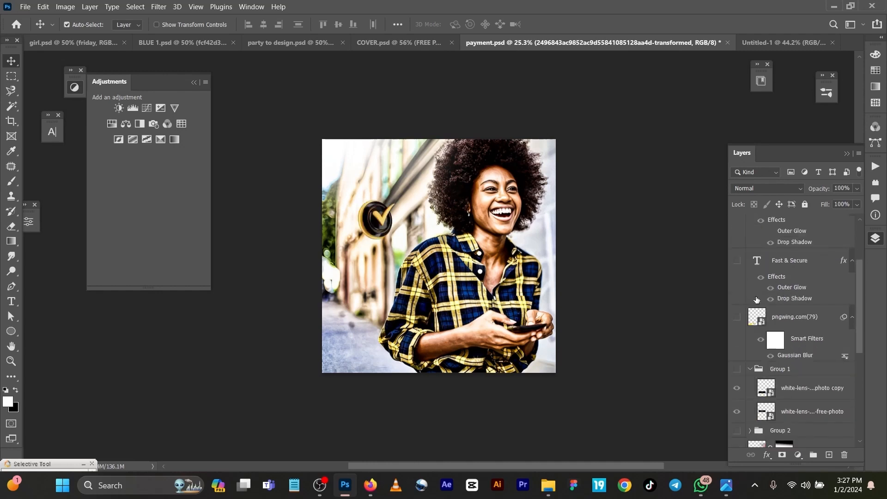
pyautogui.scroll(-4, 756, 300)
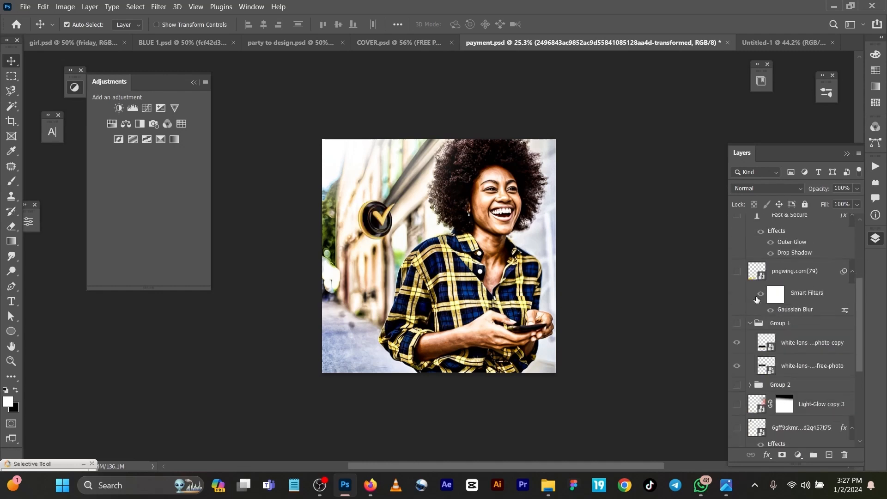
pyautogui.click(735, 292)
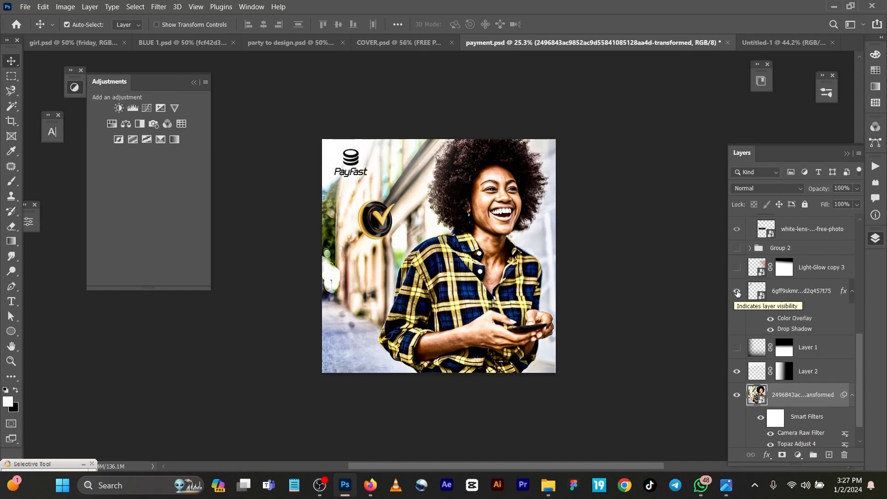
pyautogui.click(736, 373)
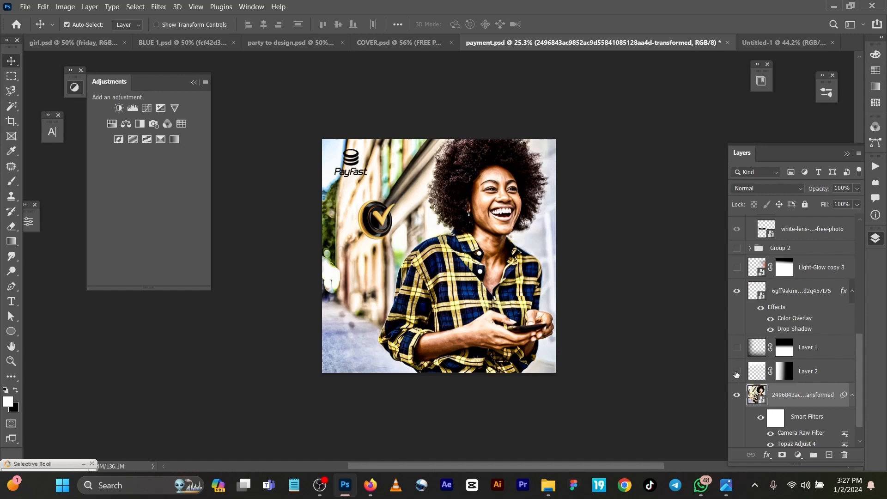
pyautogui.click(736, 372)
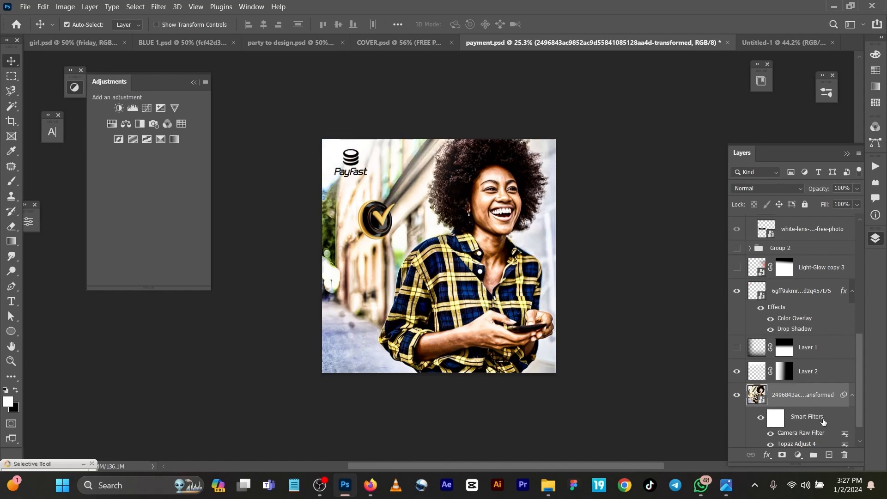
# Add a layer above the woman's photo and draw a white-to-transparent gradient downward from the image's top edge.
pyautogui.click(829, 456)
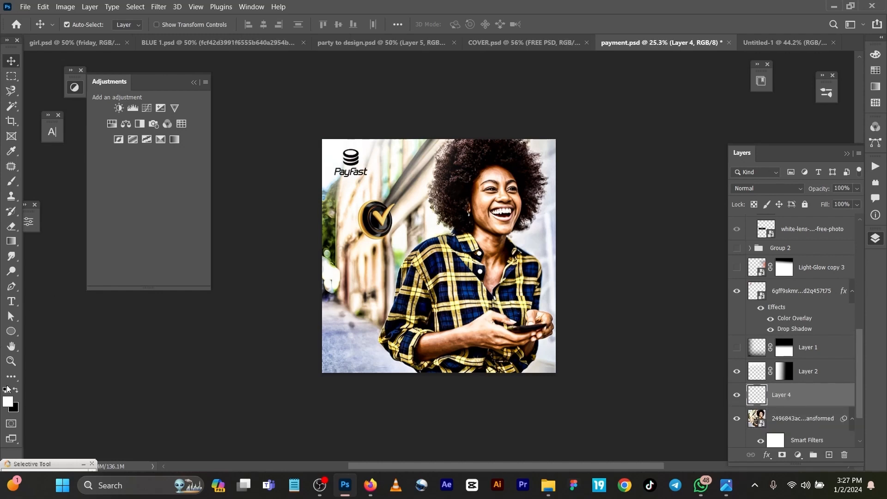
pyautogui.click(12, 240)
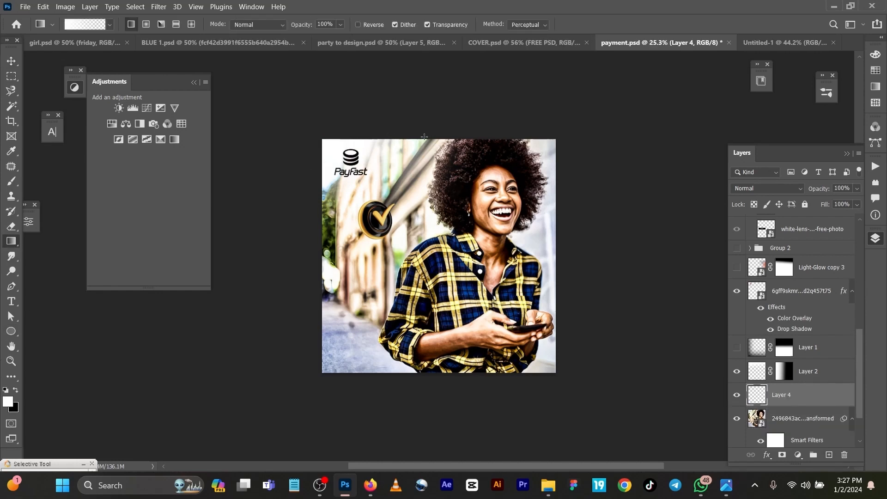
pyautogui.moveTo(424, 135); pyautogui.dragTo(428, 209)
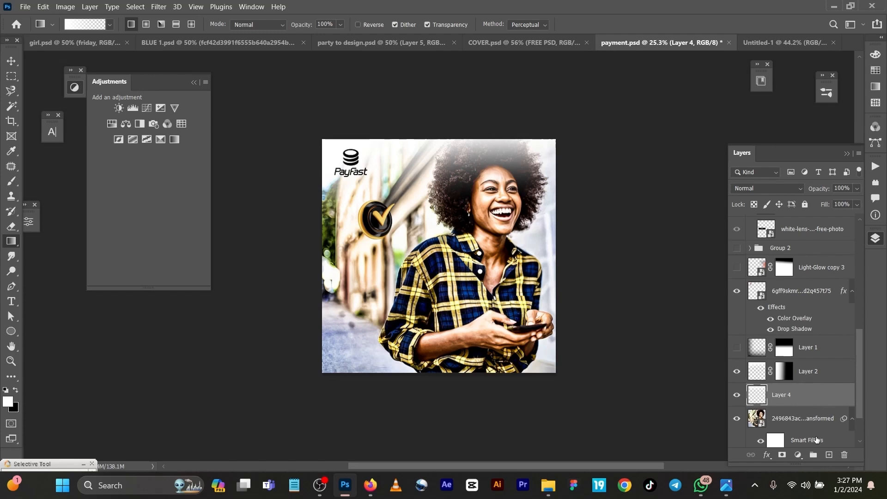
# Mask the white gradient layer, fade it with black-to-transparent gradients drawn from right to left across the image, and delete the layer.
pyautogui.click(781, 455)
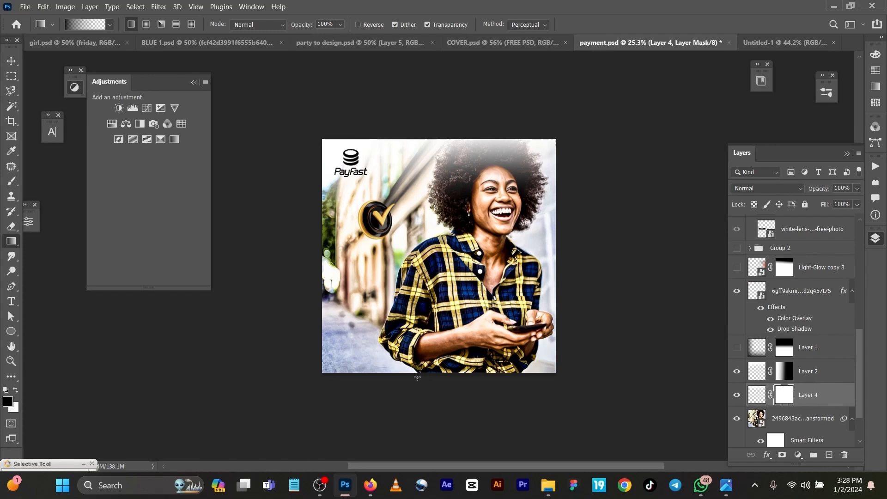
pyautogui.click(16, 248)
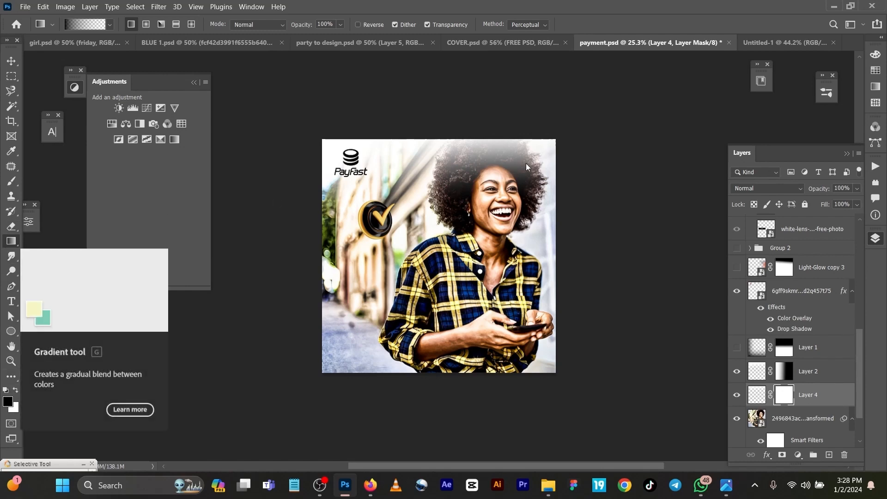
pyautogui.moveTo(562, 154); pyautogui.dragTo(347, 139)
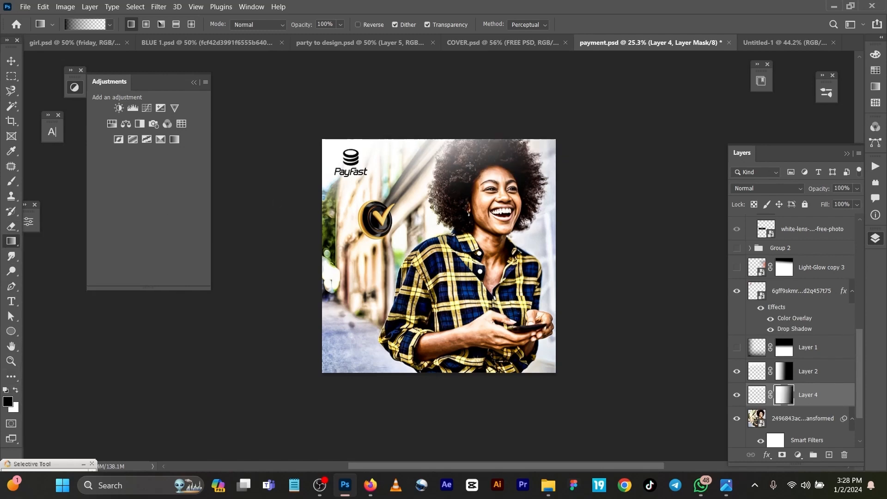
pyautogui.moveTo(552, 159); pyautogui.dragTo(367, 159)
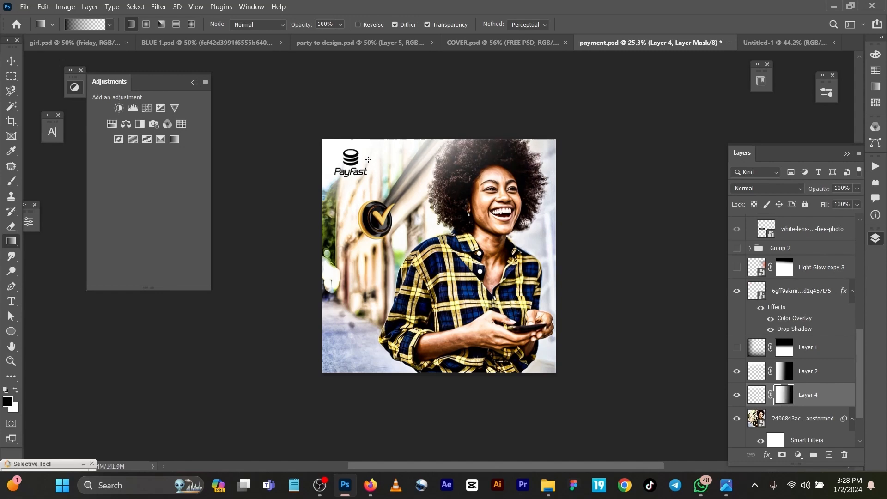
pyautogui.moveTo(503, 149); pyautogui.dragTo(271, 152)
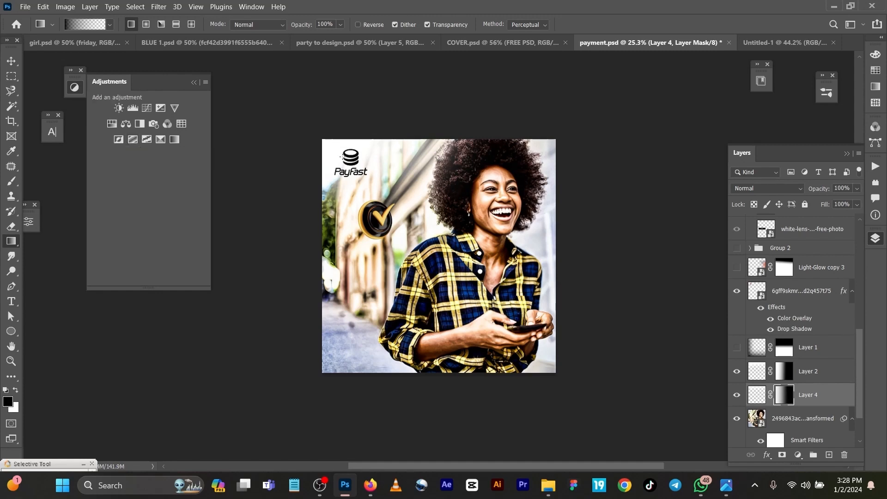
pyautogui.click(737, 395)
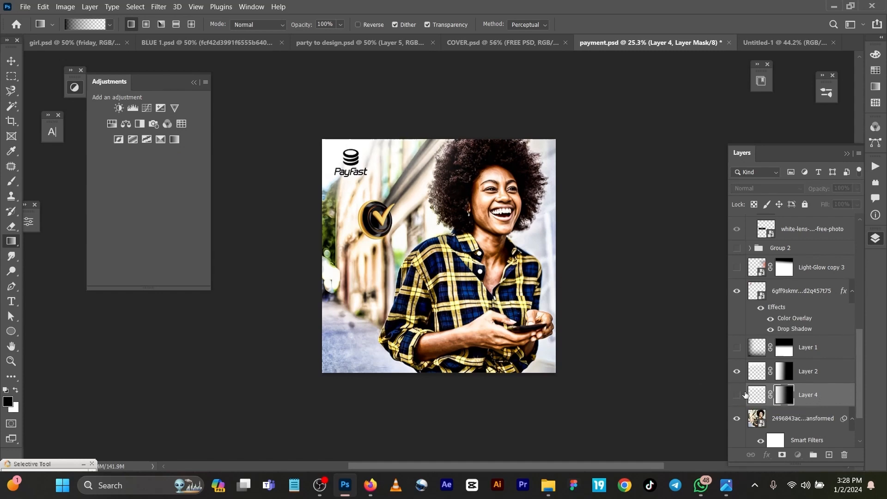
pyautogui.press('Delete')
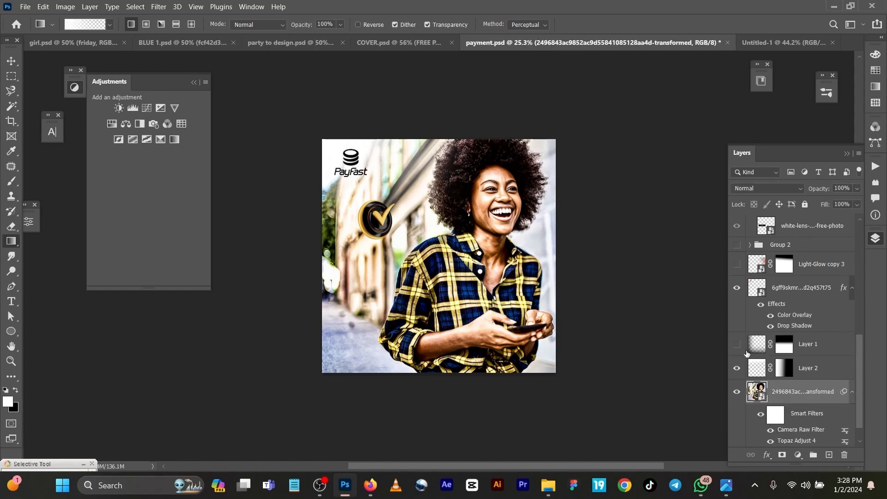
# Show the dark gradient on Layer 1 and the glass panel in Group 2, dismissing the WhatsApp notification.
pyautogui.click(737, 344)
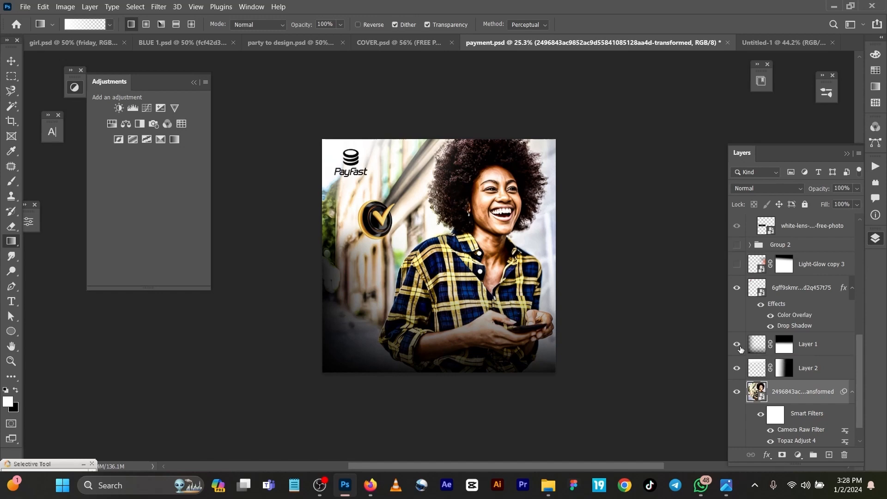
pyautogui.click(12, 62)
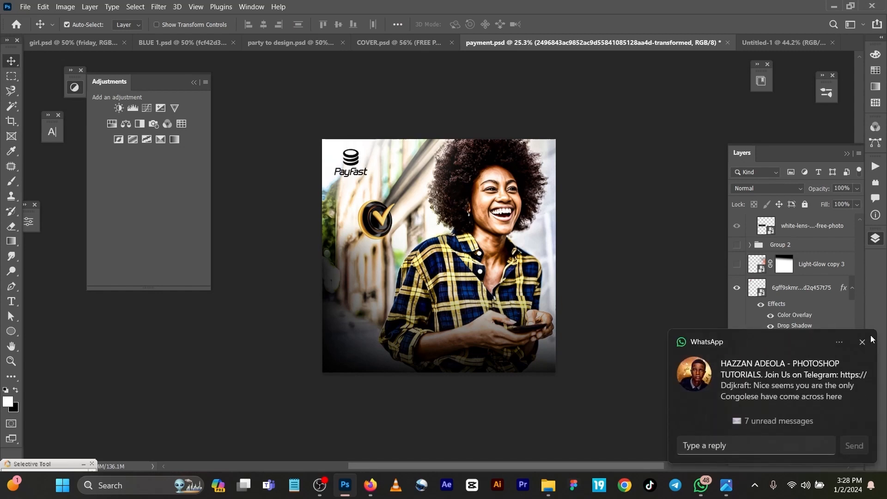
pyautogui.click(866, 342)
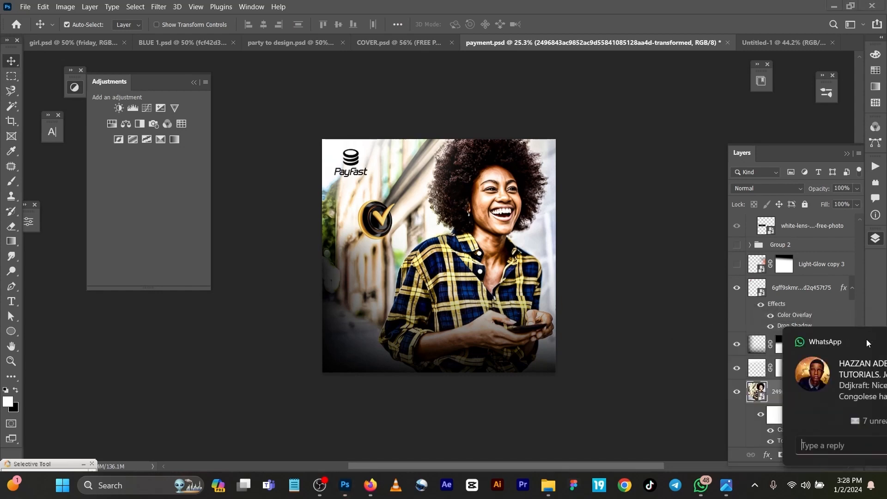
pyautogui.click(737, 264)
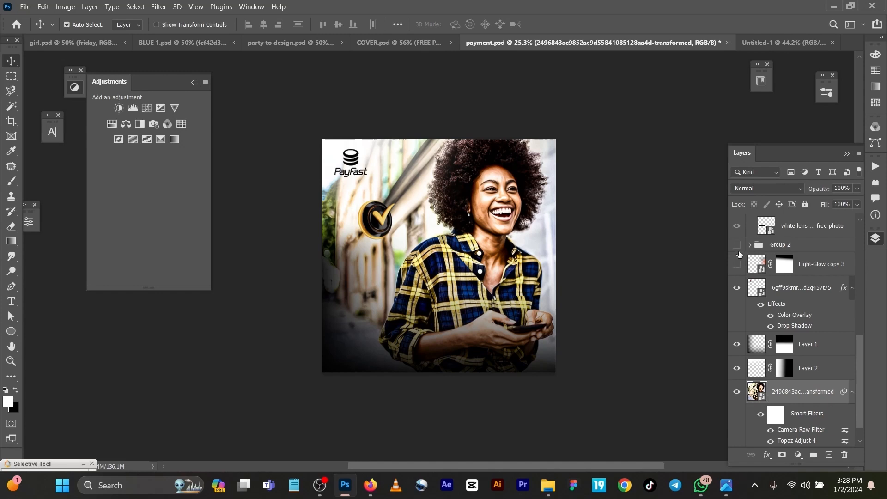
pyautogui.click(737, 245)
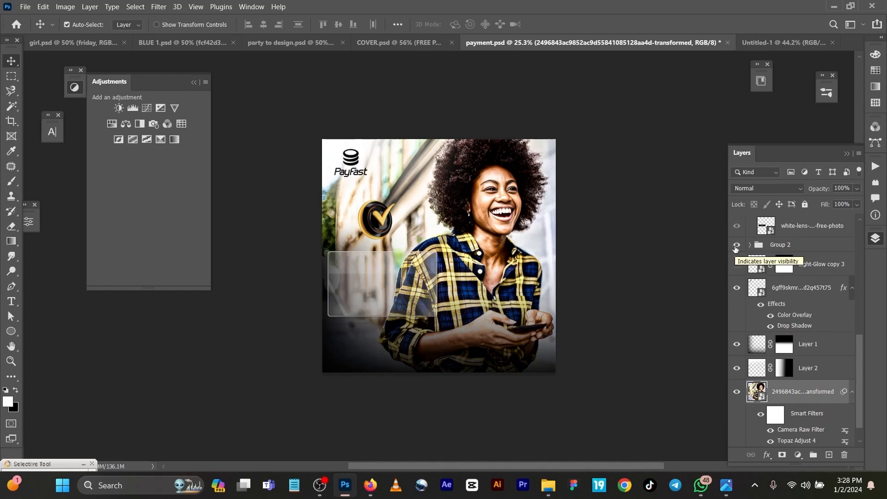
# Select the glass-effect layer in Group 2, and show and select Light-Glow copy 3 beside the woman's face.
pyautogui.click(383, 301)
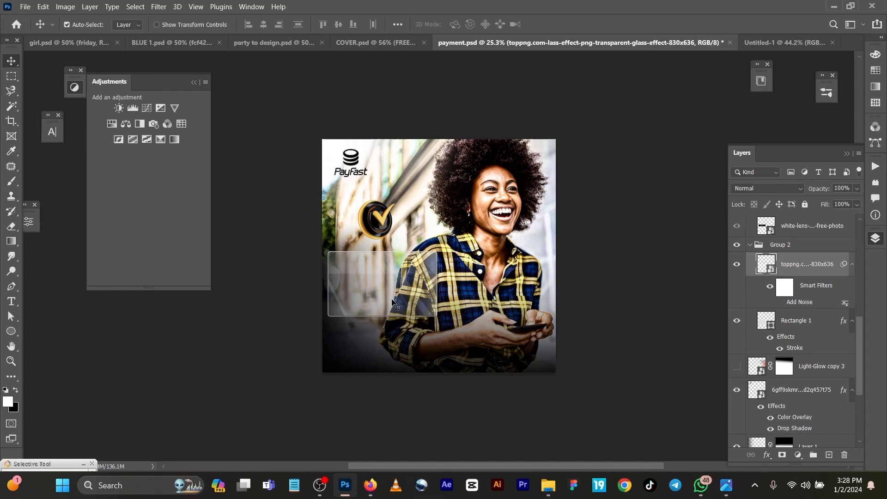
pyautogui.click(736, 369)
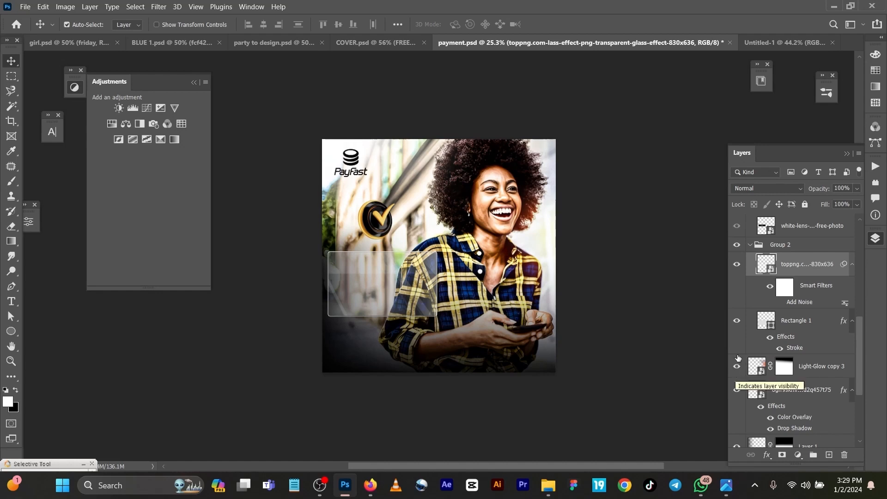
pyautogui.moveTo(556, 232)
pyautogui.mouseDown()
pyautogui.moveTo(490, 220)
pyautogui.moveTo(561, 217)
pyautogui.moveTo(544, 219)
pyautogui.mouseUp()
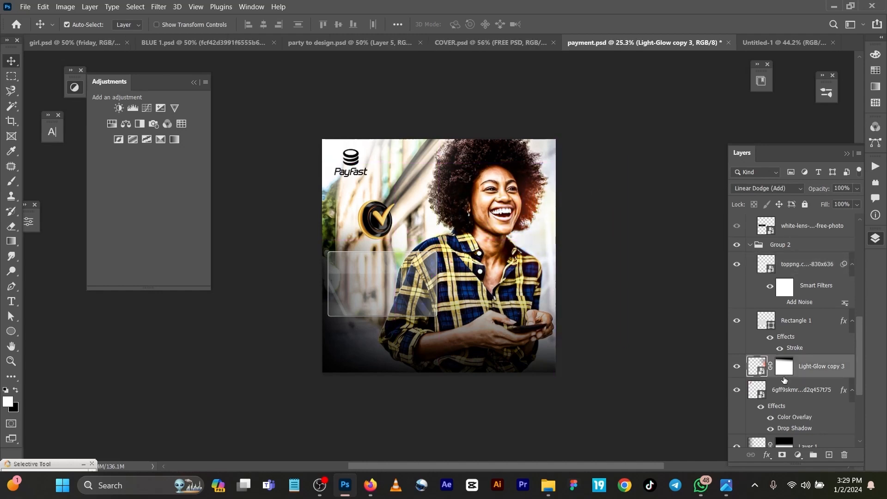
# Add a layer above Light-Glow copy 3 and paint a soft spot above the checkmark in orange ff6213, sampled from the glow.
pyautogui.click(828, 455)
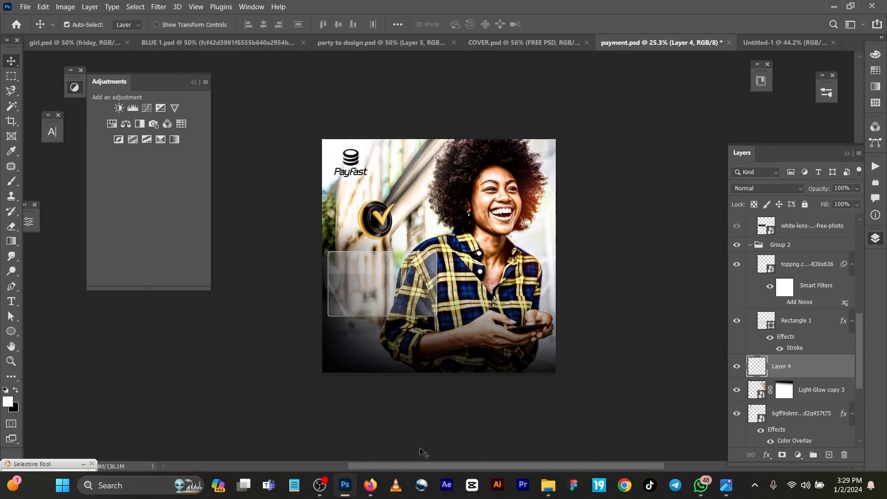
pyautogui.press('b')
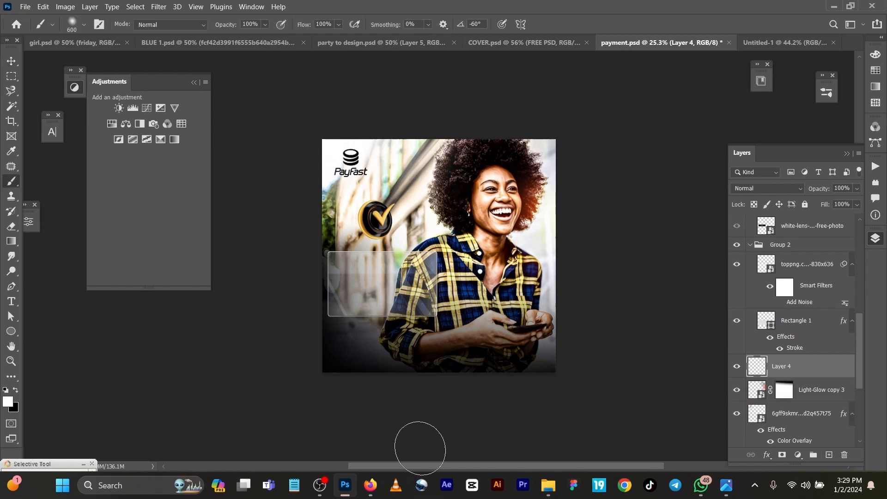
pyautogui.click(9, 401)
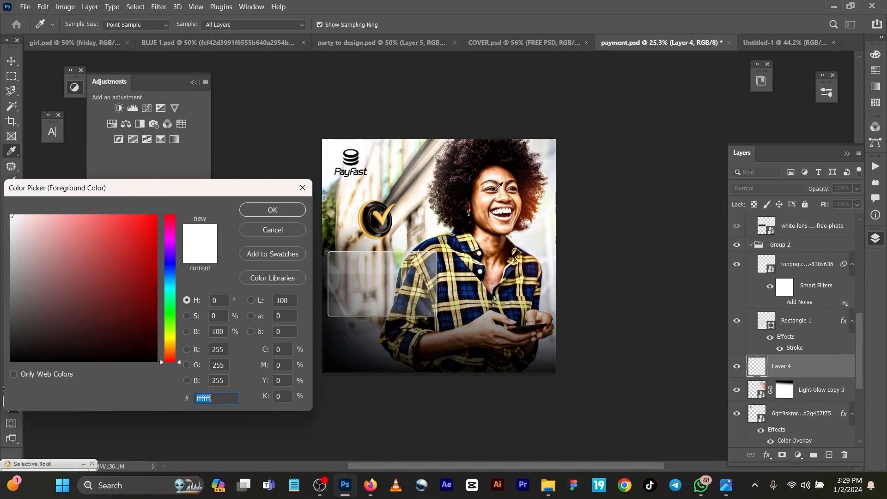
pyautogui.click(539, 202)
pyautogui.write('ff6213')
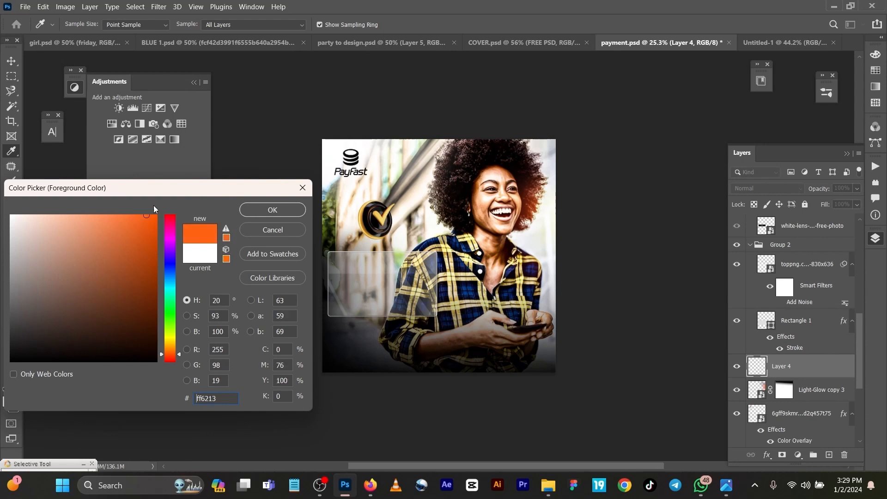
pyautogui.click(272, 210)
pyautogui.moveTo(376, 203); pyautogui.dragTo(394, 184)
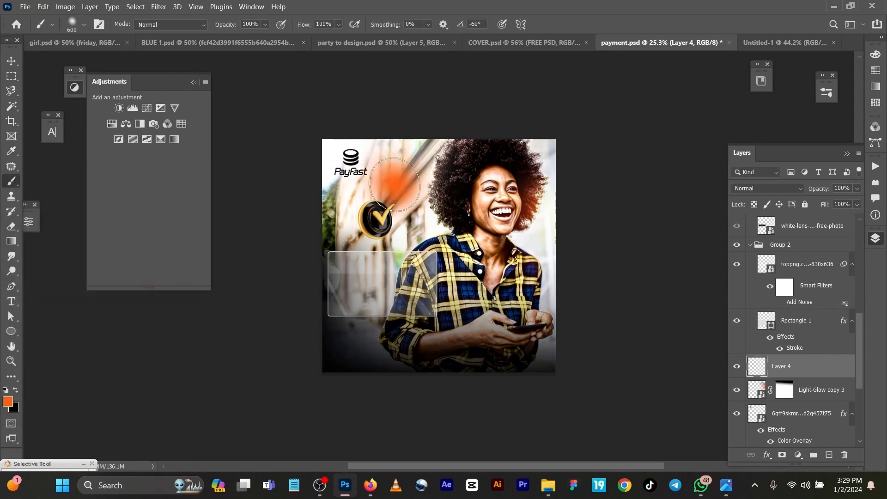
# Set the painted layer's blend mode to Linear Dodge (Add), try repositioning the orange glow, and delete the layer.
pyautogui.click(746, 189)
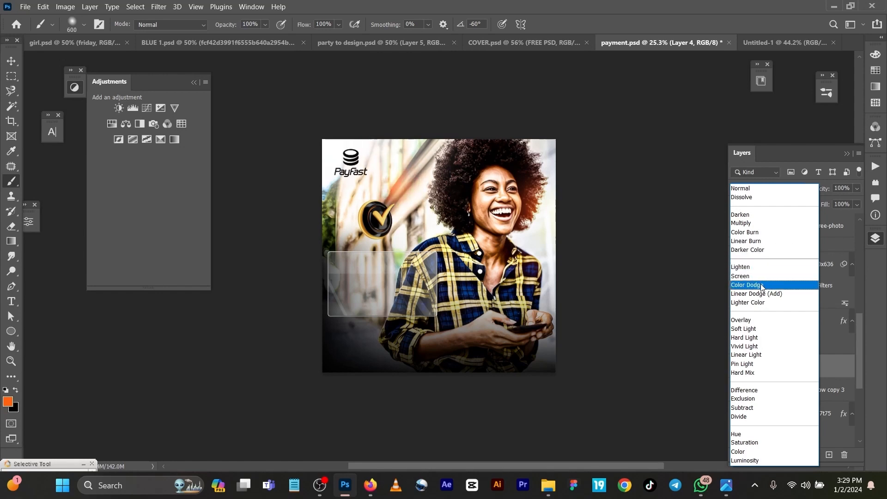
pyautogui.click(762, 294)
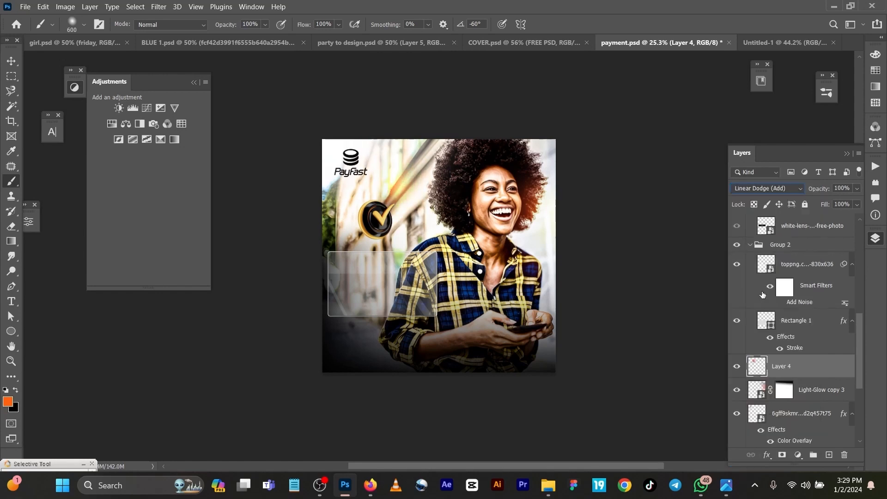
pyautogui.click(12, 60)
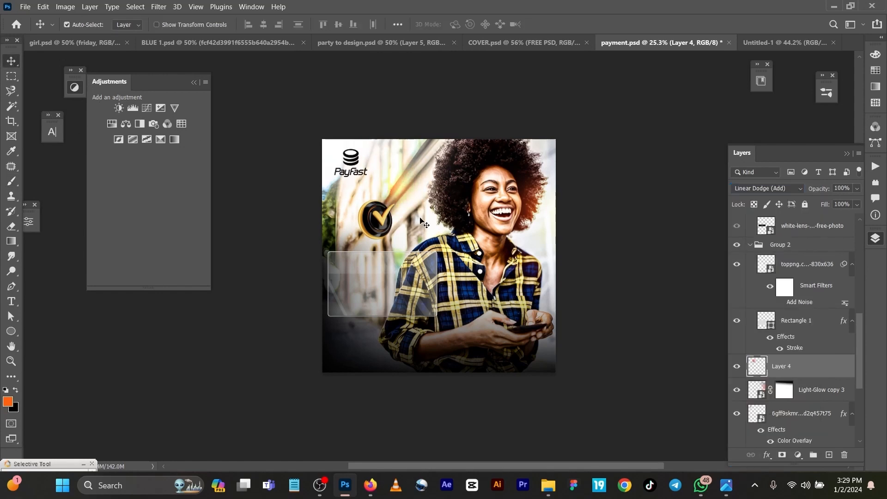
pyautogui.moveTo(404, 197); pyautogui.dragTo(434, 212)
pyautogui.press('Delete')
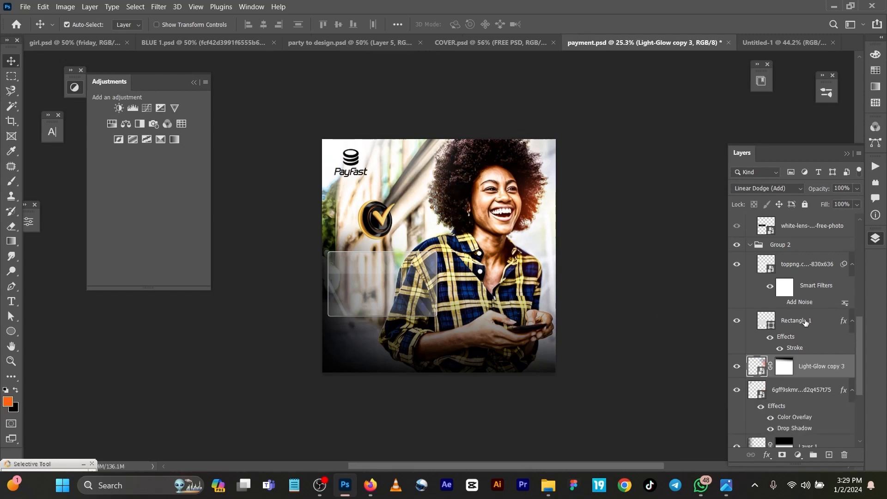
# Show the lens flares in Group 1, select the flare copy layer, and show the coins on pngwing.com(79).
pyautogui.scroll(3, 801, 325)
pyautogui.click(736, 320)
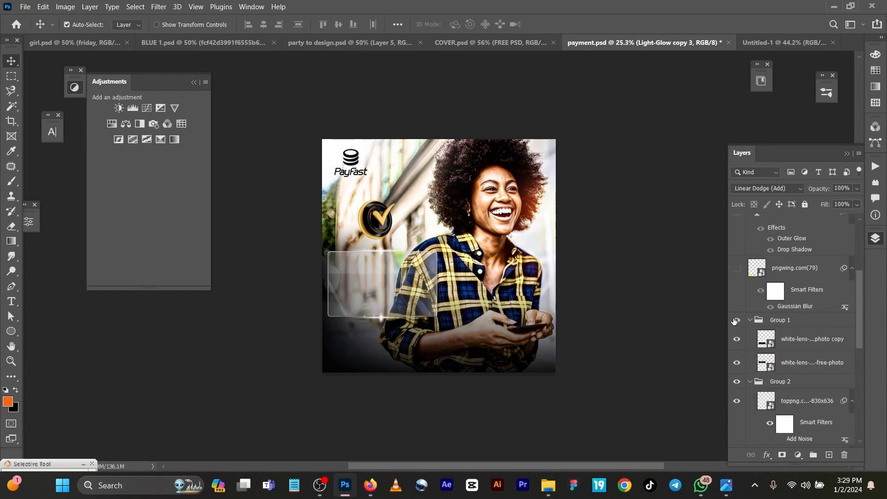
pyautogui.click(792, 340)
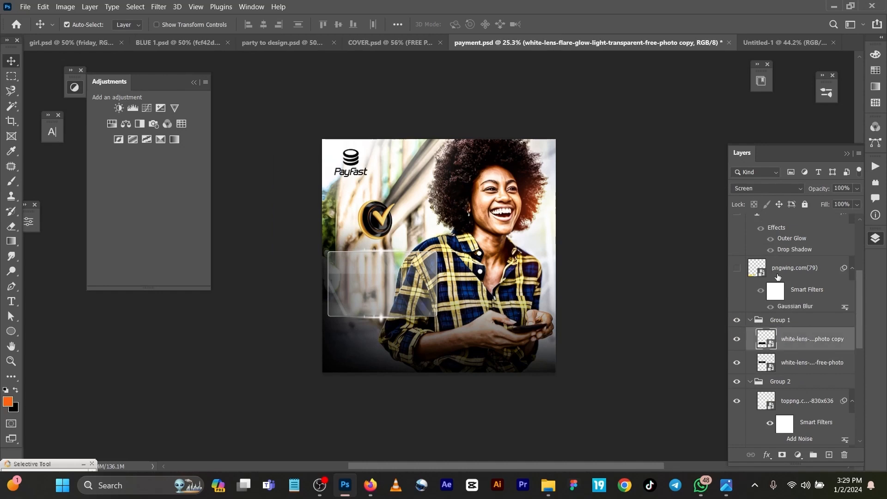
pyautogui.click(735, 268)
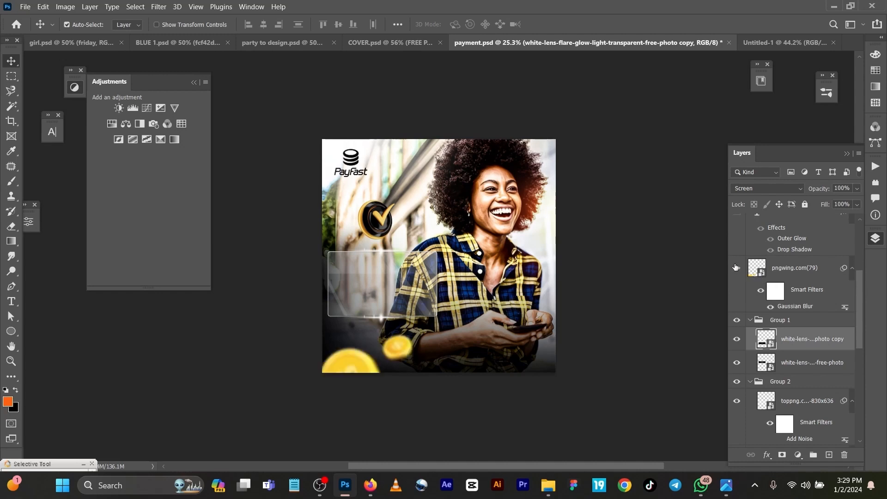
# Select the coin layer pngwing.com(79), locate Gaussian Blur among the blur filters without applying it, and dismiss the WhatsApp notification.
pyautogui.click(776, 269)
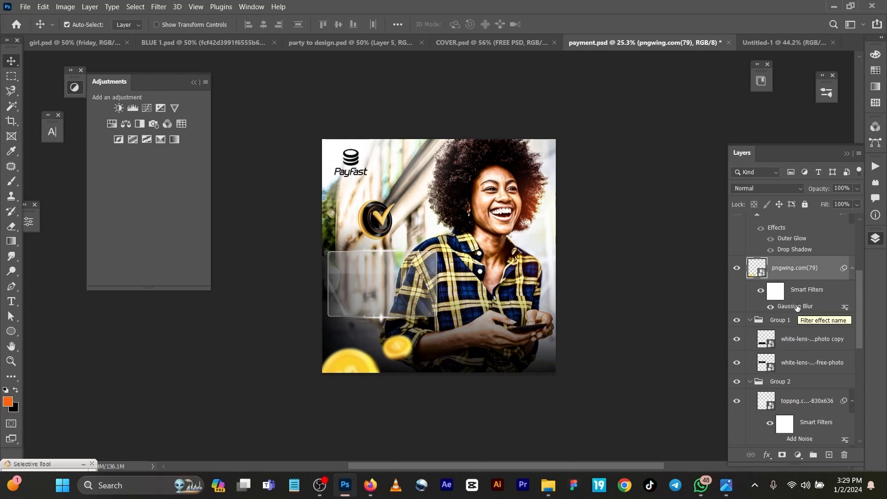
pyautogui.click(158, 6)
pyautogui.moveTo(185, 145)
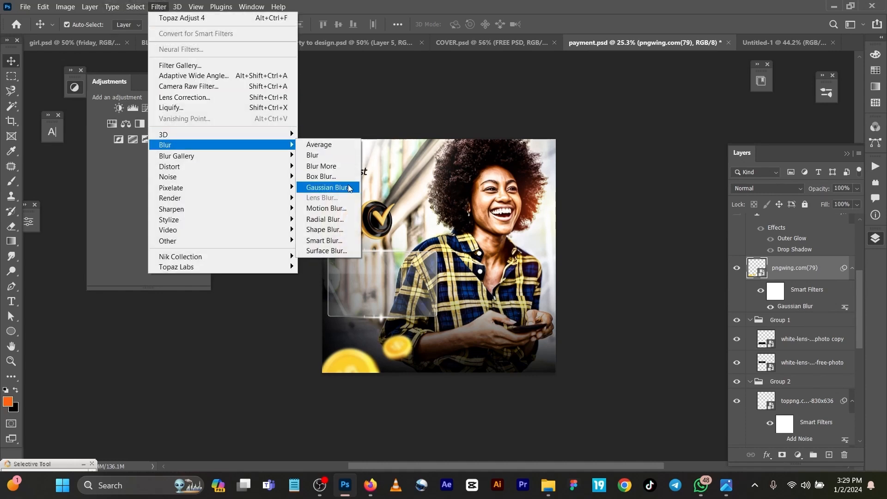
pyautogui.click(581, 121)
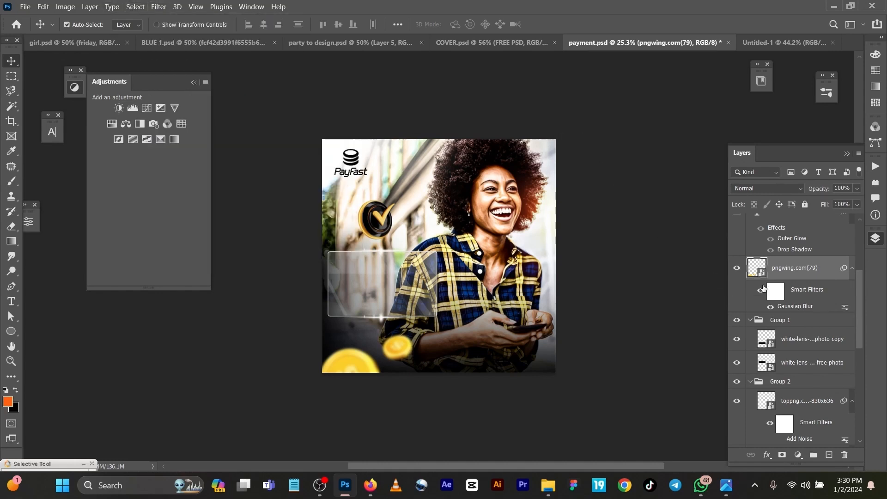
pyautogui.scroll(3, 769, 279)
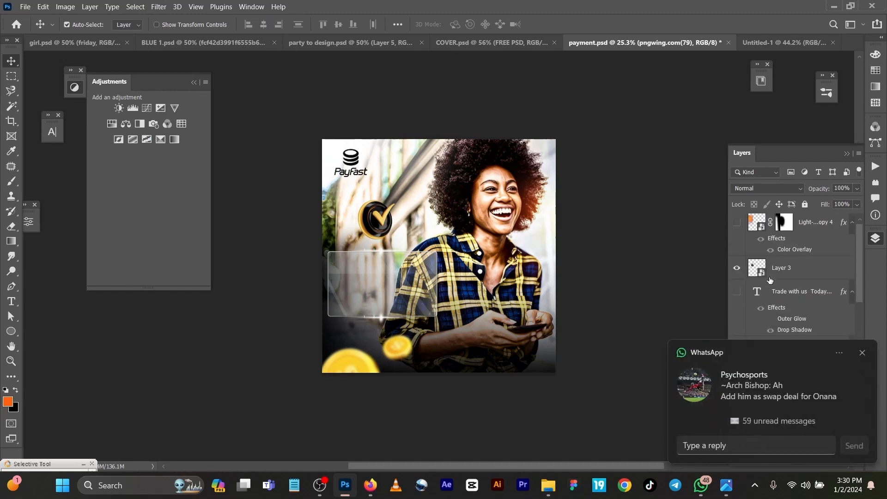
pyautogui.click(862, 353)
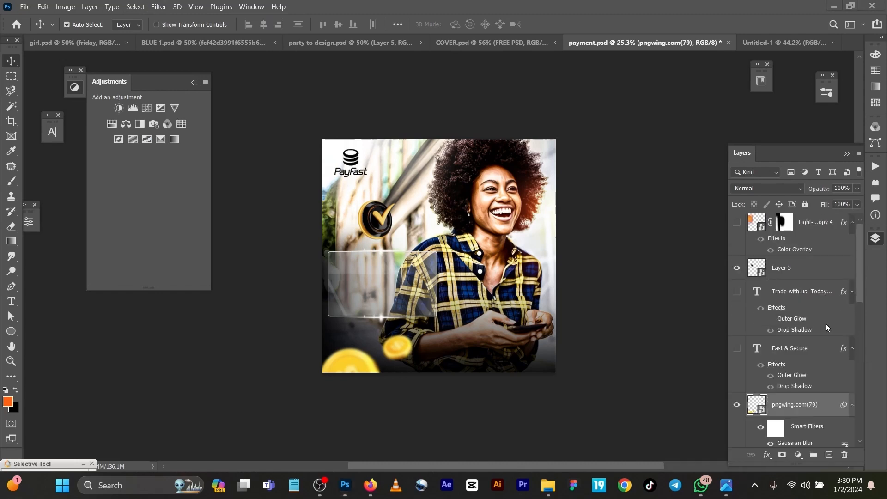
# Show the Fast & Secure and Trade with us Today text layers plus Light-Glow copy 4, and select that glow layer.
pyautogui.click(735, 350)
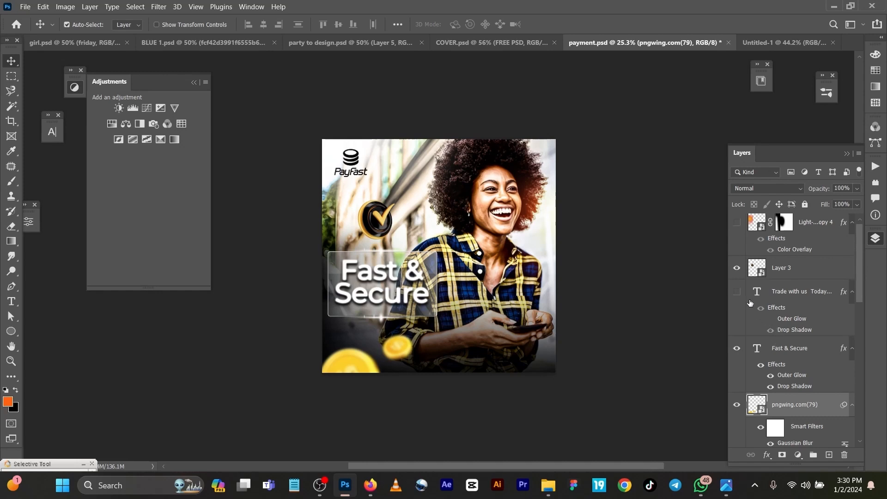
pyautogui.click(738, 291)
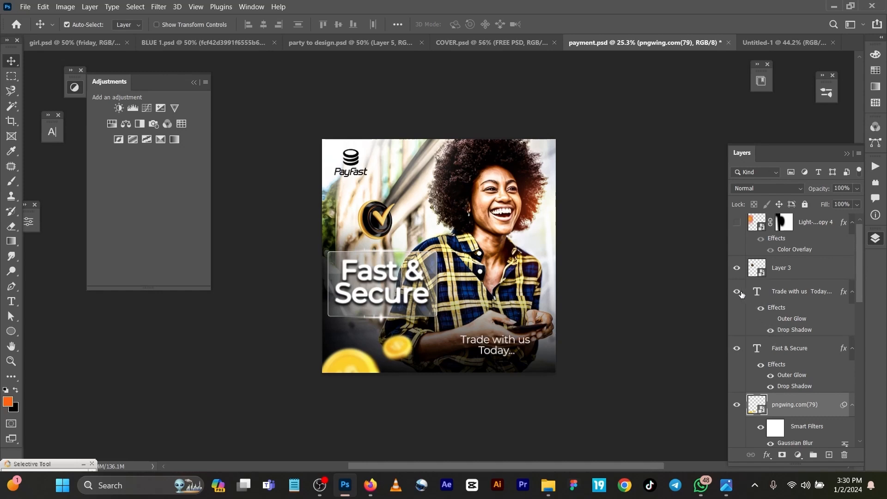
pyautogui.click(737, 222)
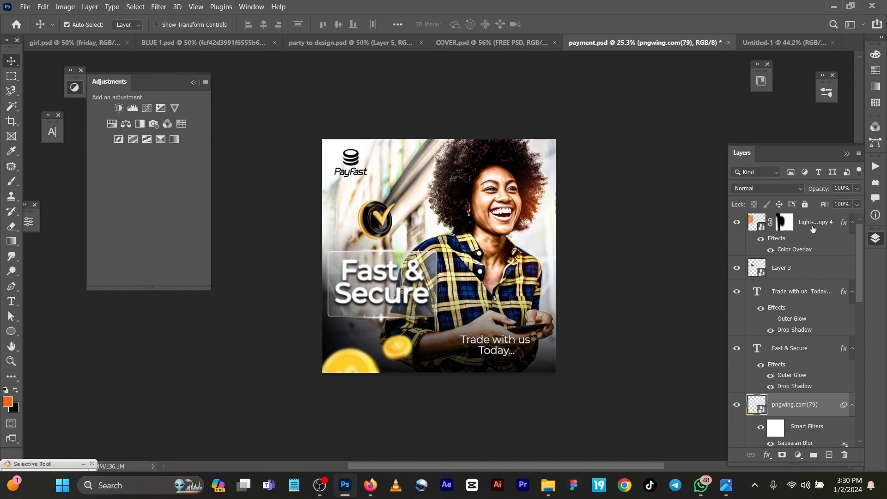
pyautogui.click(751, 228)
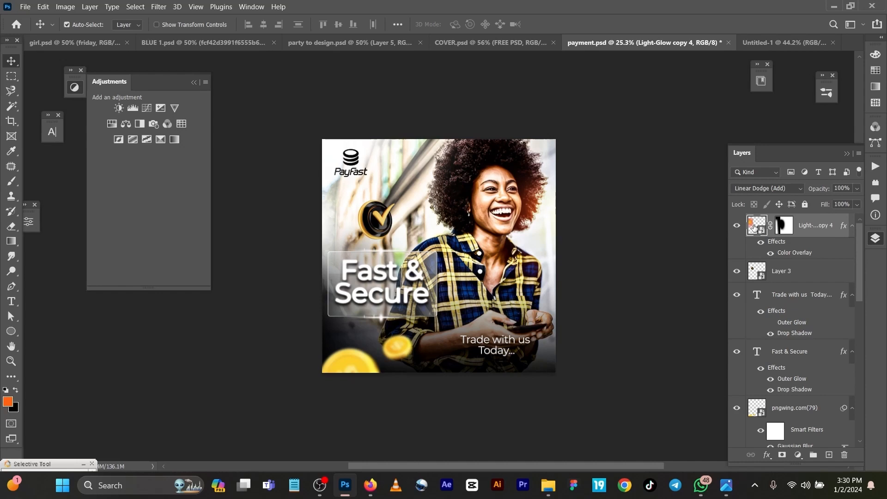
# Select the Fast & Secure headline, open its text to check the font settings, and leave text editing without changes.
pyautogui.scroll(-1, 813, 323)
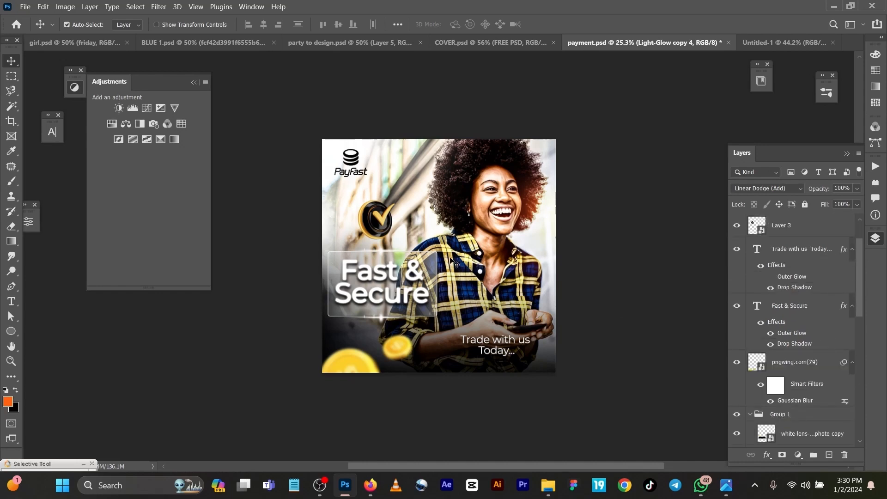
pyautogui.click(422, 281)
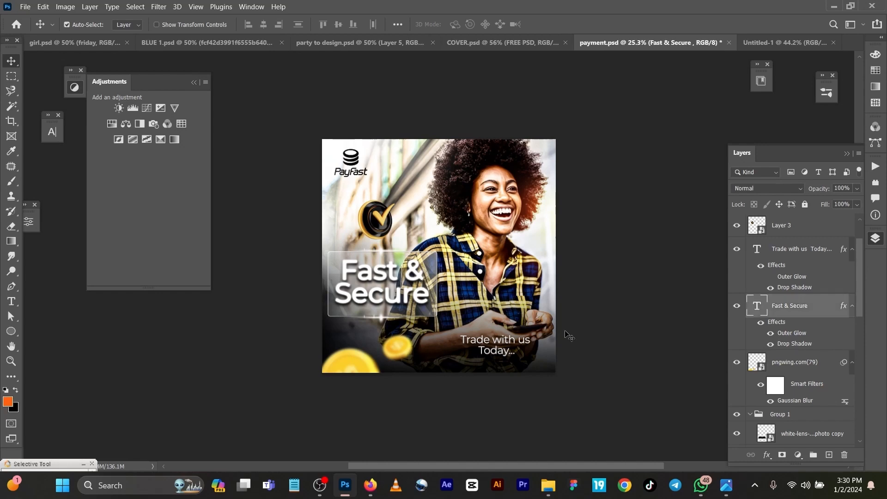
pyautogui.doubleClick(757, 306)
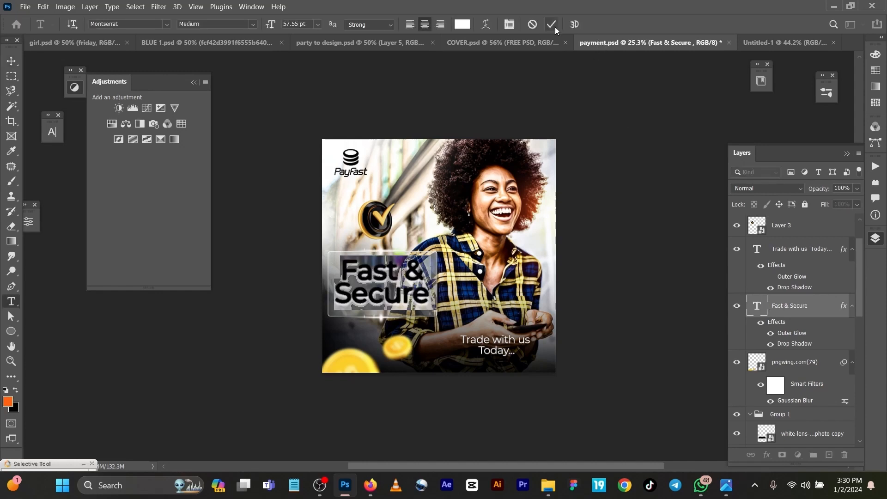
pyautogui.press('Escape')
pyautogui.press('v')
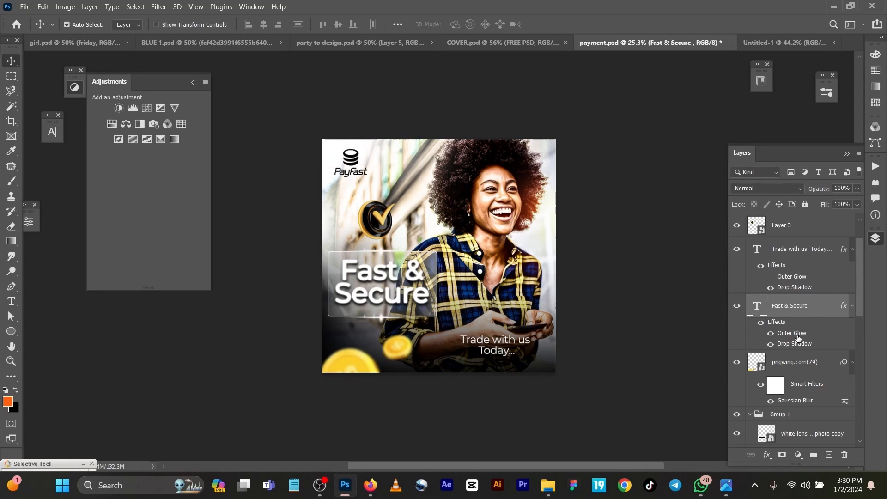
# Review the Outer Glow and Drop Shadow settings of the Fast & Secure text, and select the checkmark on Layer 3.
pyautogui.doubleClick(797, 337)
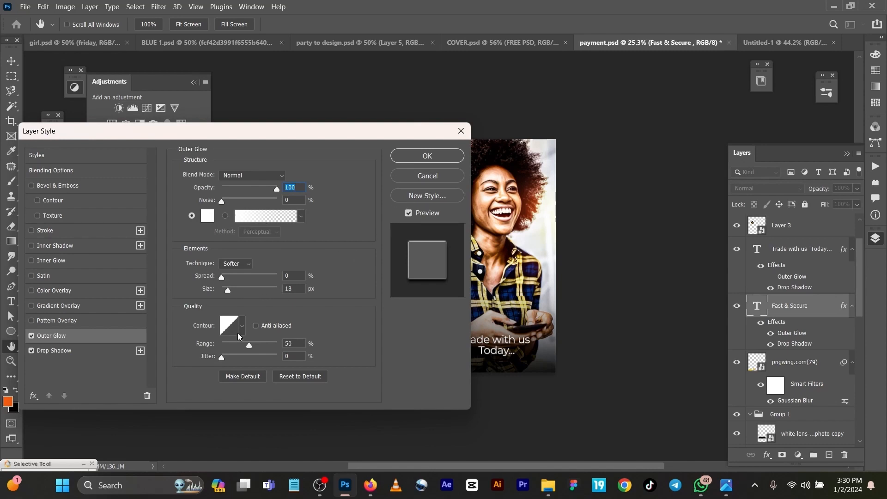
pyautogui.click(438, 160)
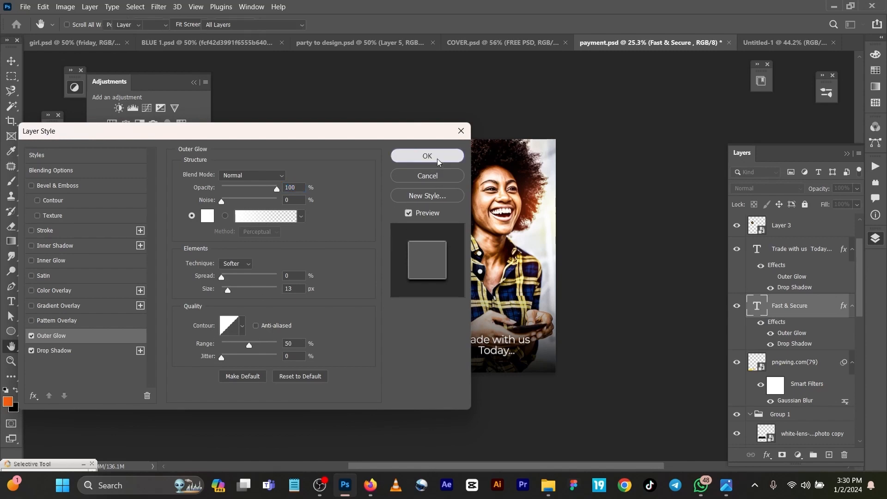
pyautogui.doubleClick(783, 343)
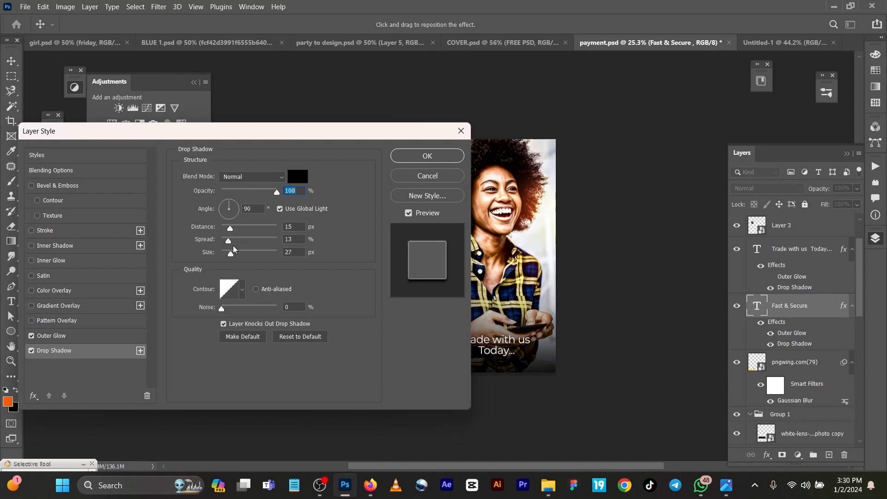
pyautogui.click(429, 157)
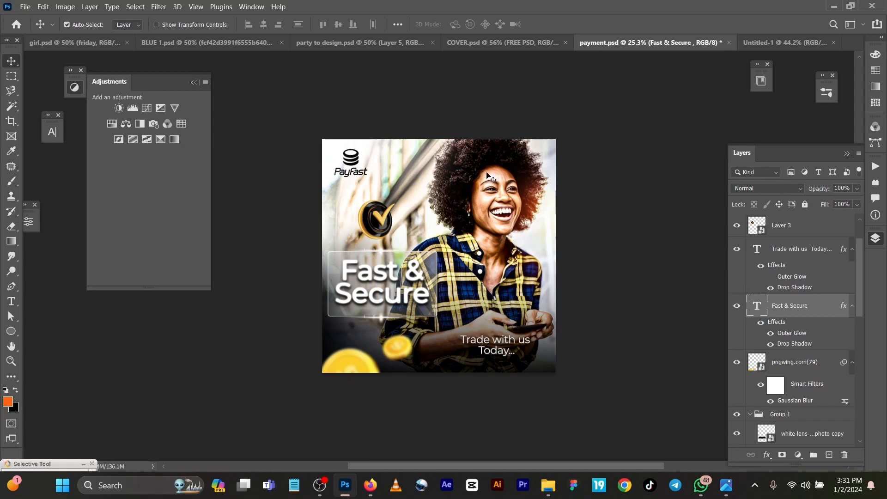
pyautogui.click(384, 220)
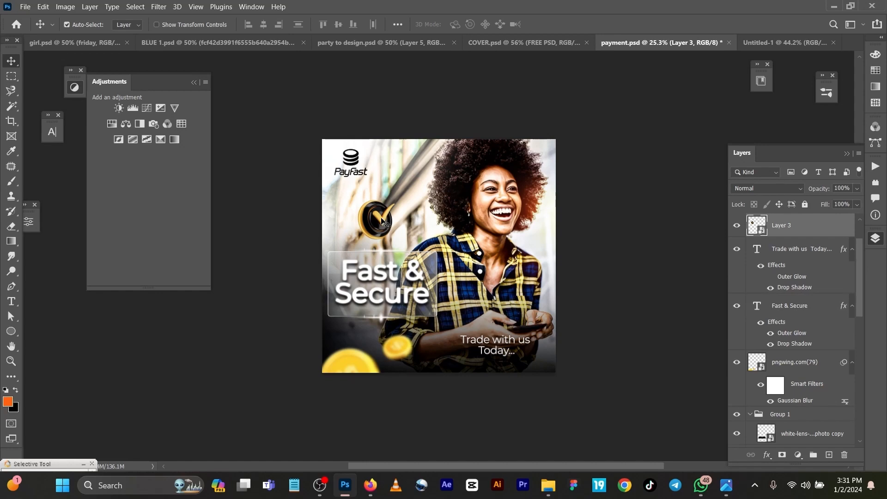
# Switch to Firefox and view the header of the YouTube channel's Videos page.
pyautogui.click(376, 489)
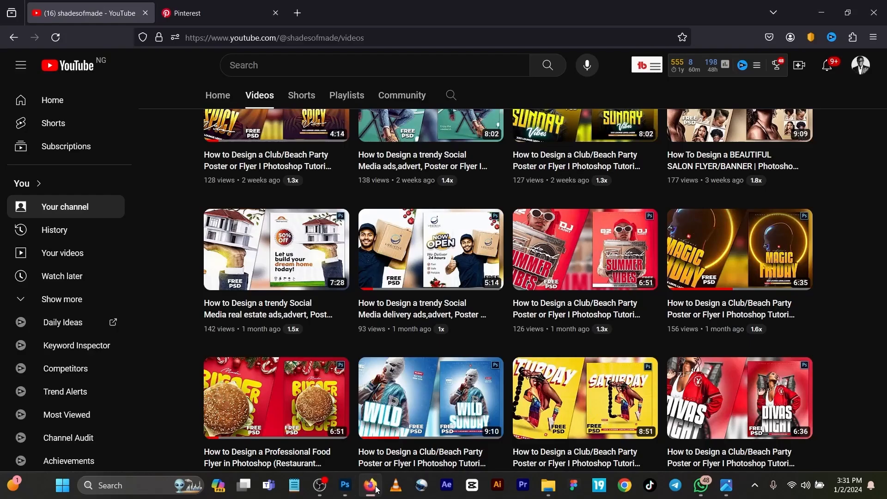
pyautogui.scroll(5, 392, 339)
pyautogui.scroll(3, 396, 327)
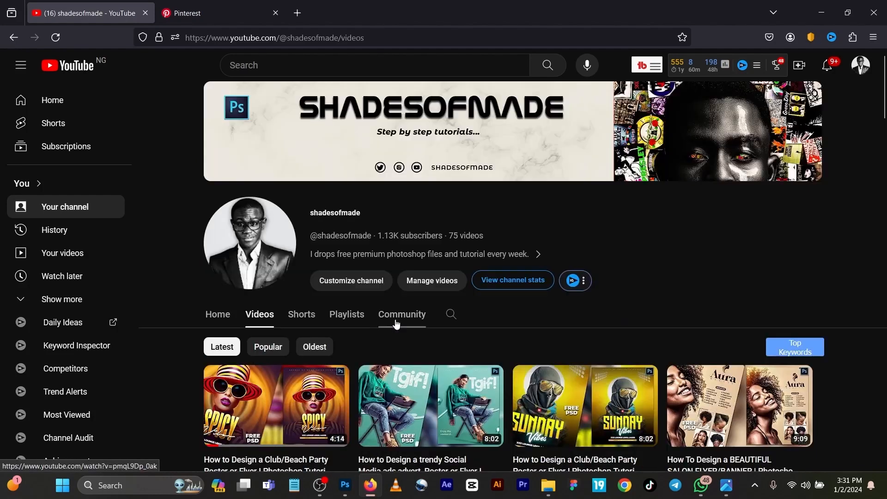